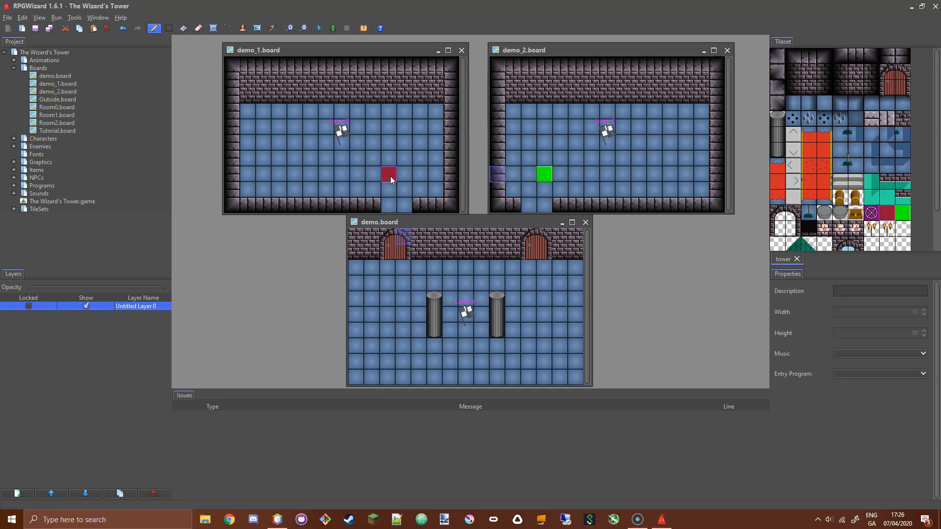
Turn on the display of tile coordinates on the open boards and make demo_1.board active
click(38, 18)
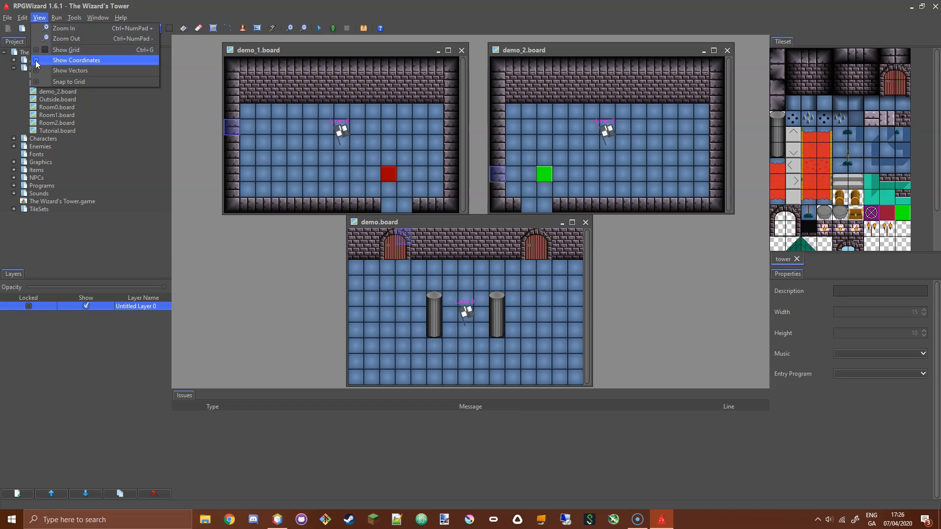
click(74, 60)
click(304, 53)
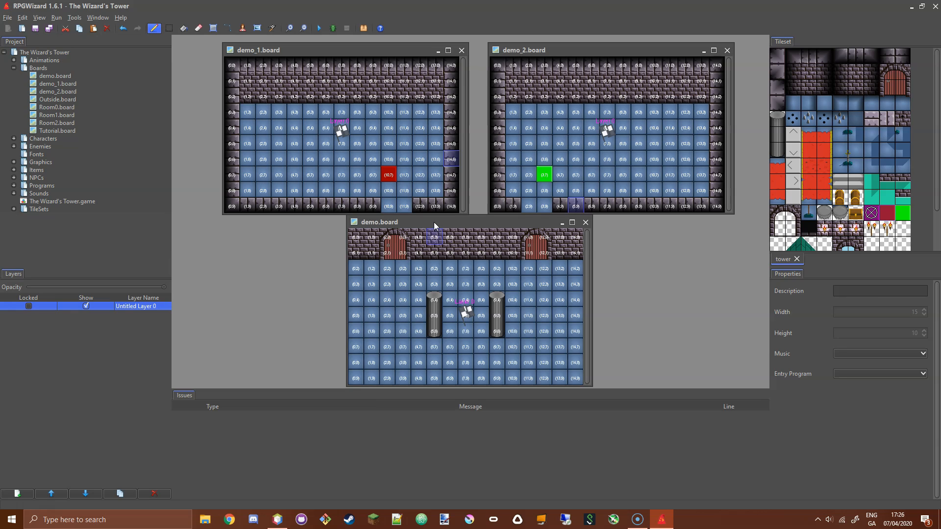
Examine the coordinates of the red tile in demo_1.board at a larger scale
click(389, 177)
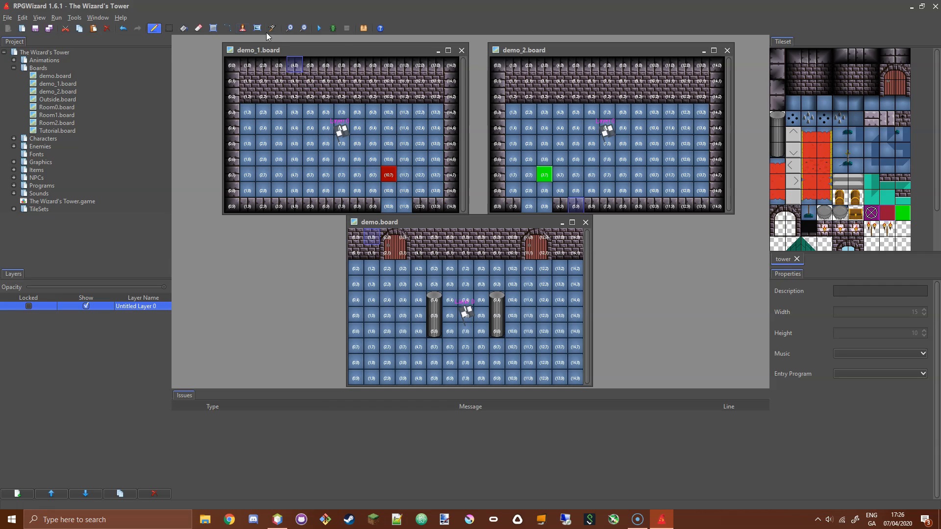
click(289, 27)
click(289, 27)
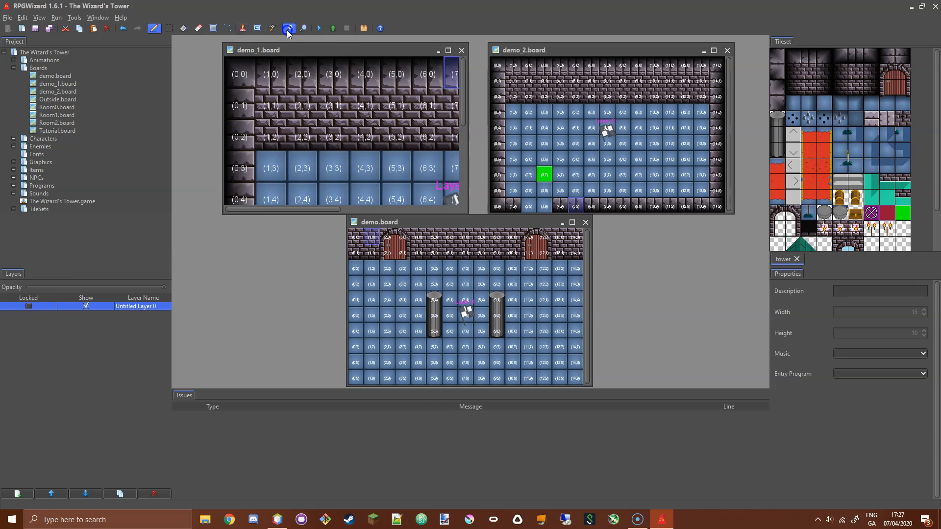
drag(463, 95, 463, 155)
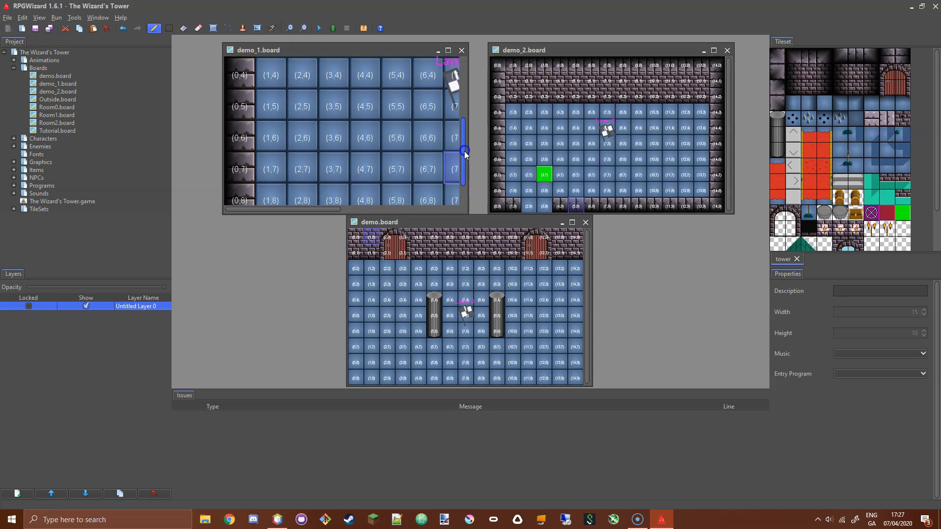
drag(320, 209, 411, 213)
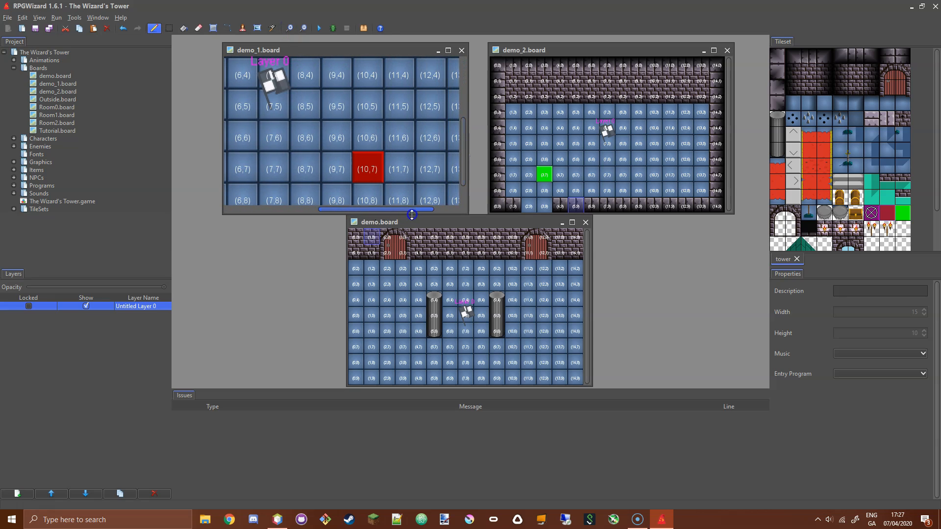
drag(463, 145, 464, 153)
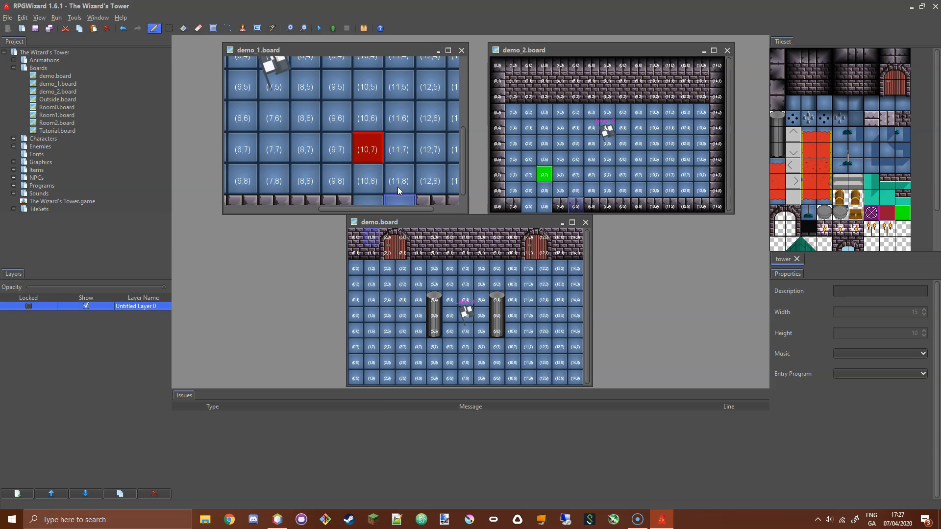
drag(411, 209, 408, 210)
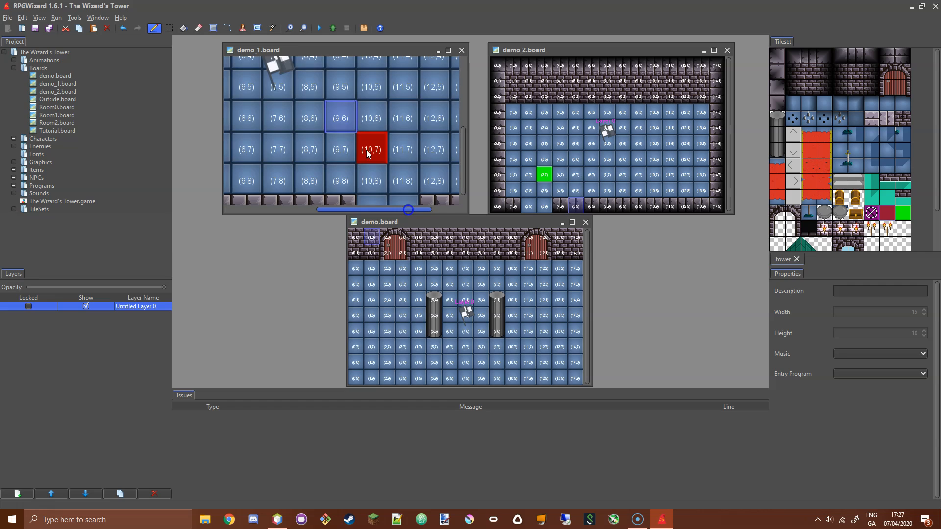
Return demo_1.board to its original scale and hide the tile coordinates
click(303, 28)
click(302, 29)
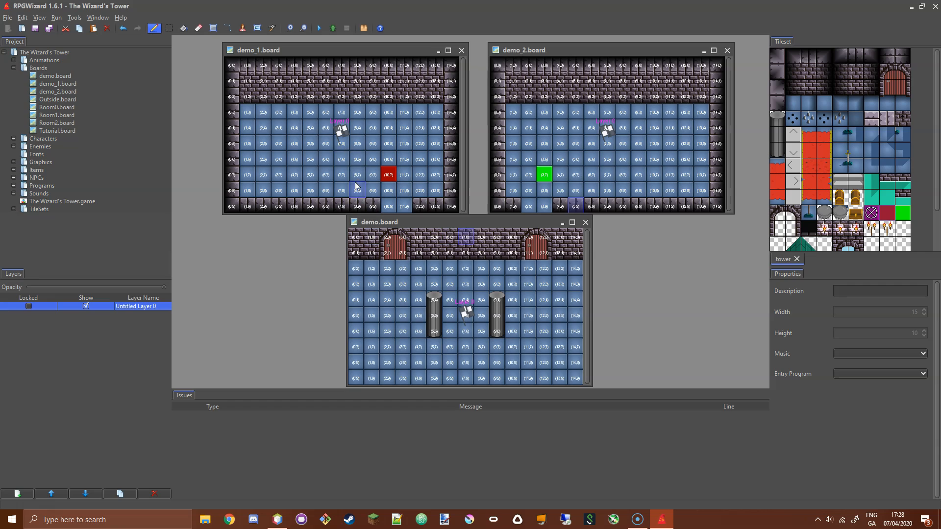
click(40, 17)
click(36, 60)
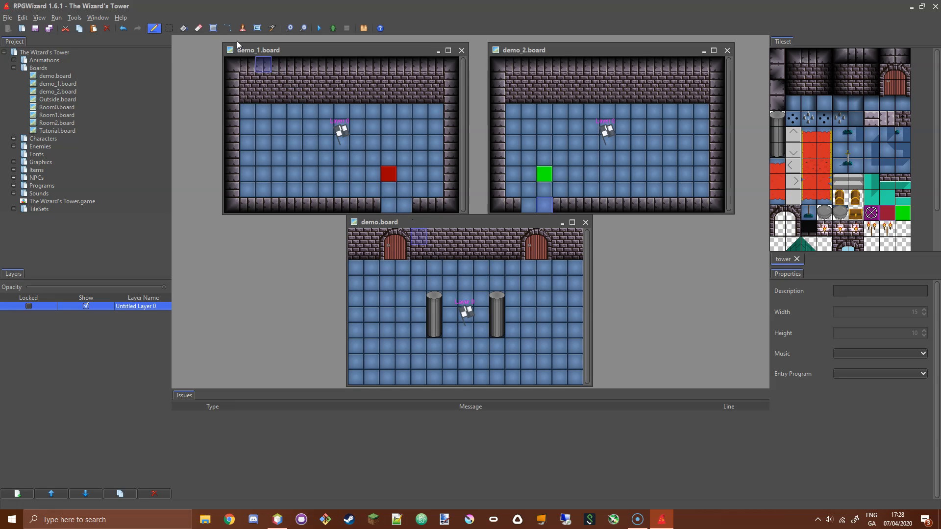
Activate the rectangular vector tool and select demo.board's existing back wall, left edge and left pillar vectors in turn
click(213, 28)
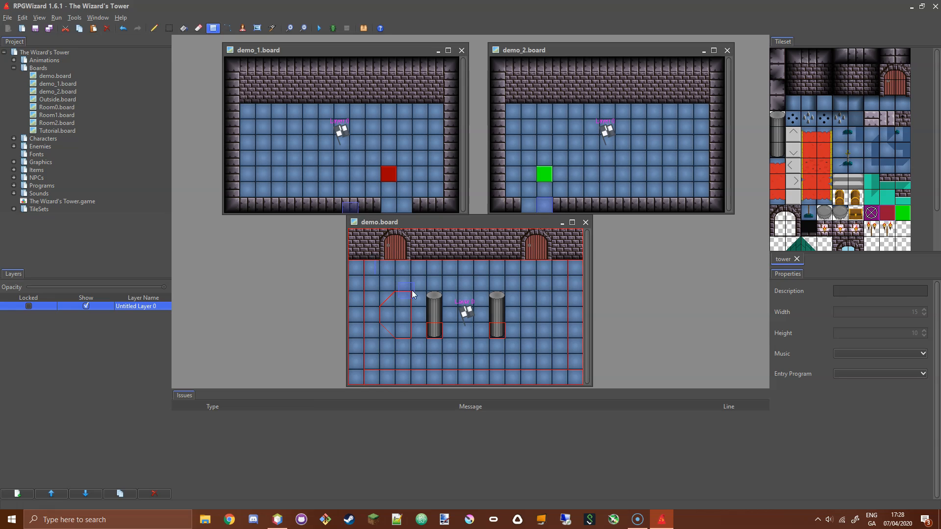
click(419, 261)
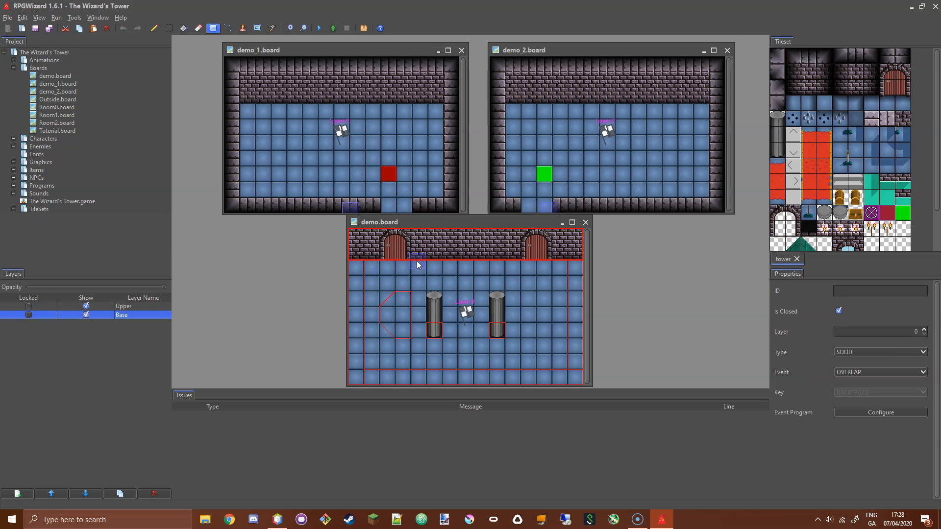
click(363, 274)
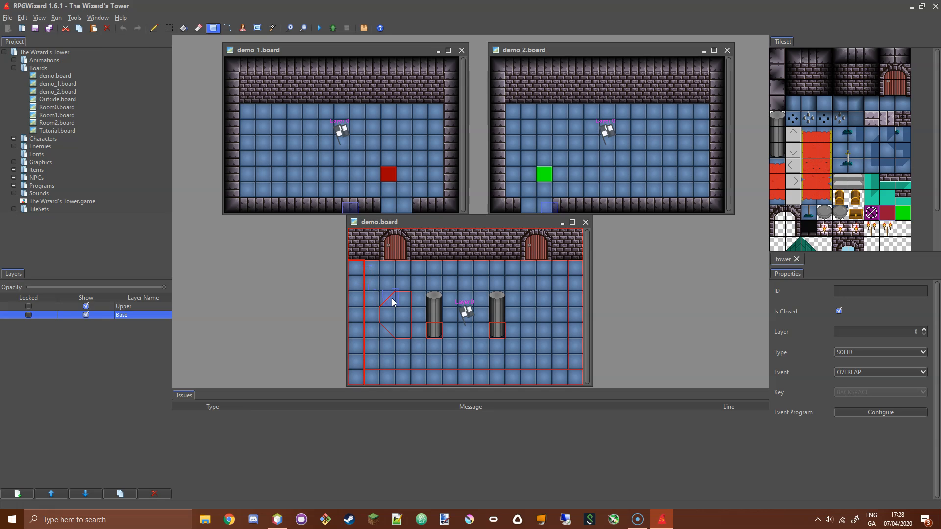
click(439, 339)
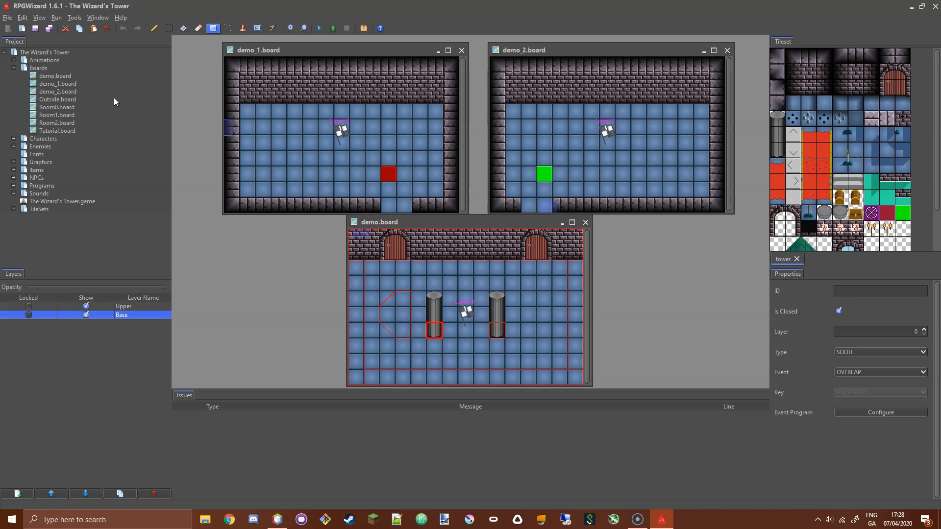
Enable Snap to Grid and draw a vector two tiles wide and one tile high directly below demo.board's left door
click(39, 17)
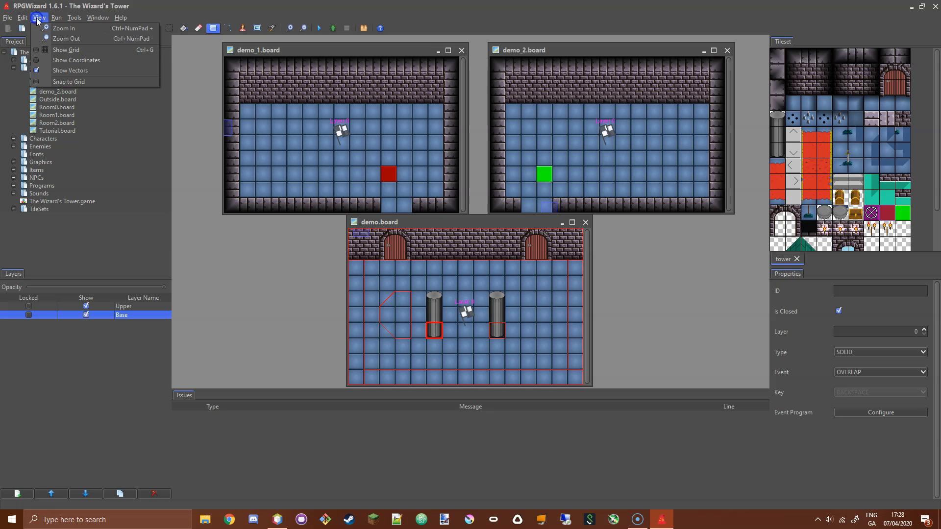
click(42, 82)
click(395, 271)
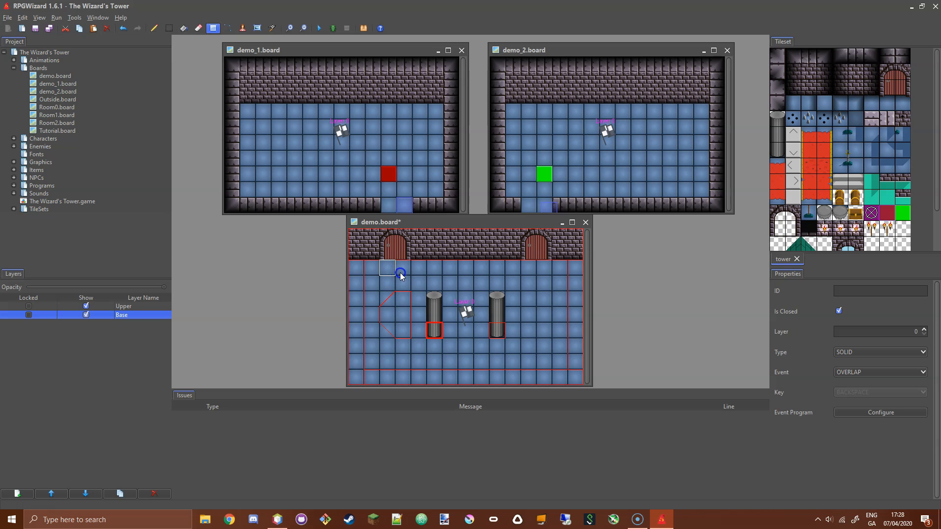
click(409, 275)
click(405, 274)
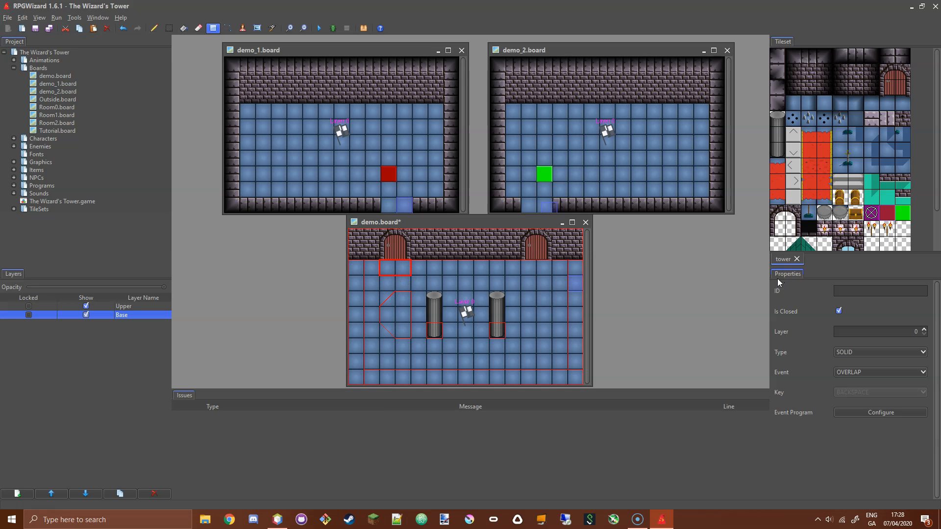
Set the new door vector's type to PASSABLE and keep OVERLAP as its event
click(862, 352)
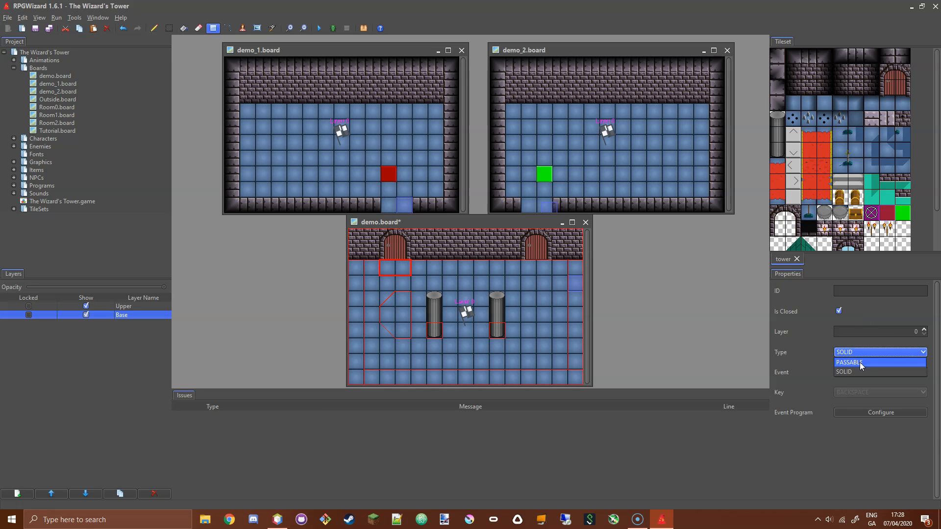
click(861, 362)
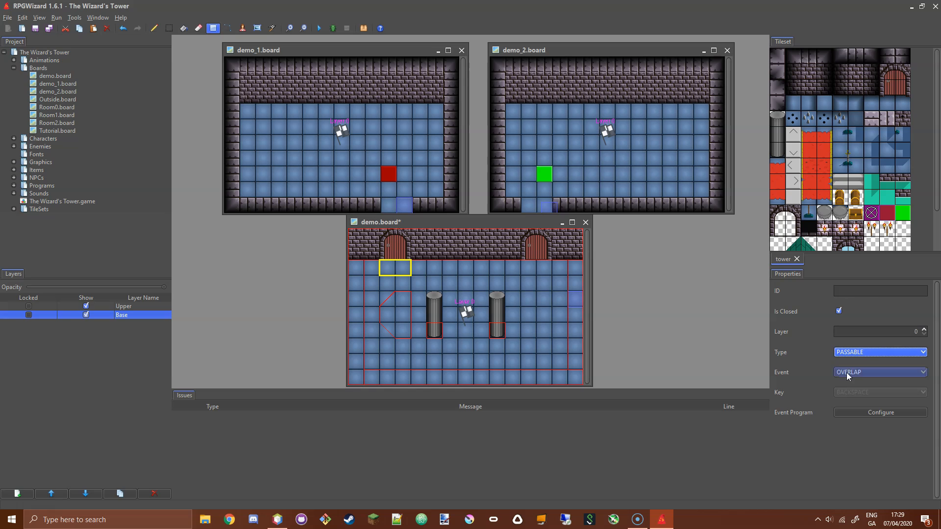
click(869, 371)
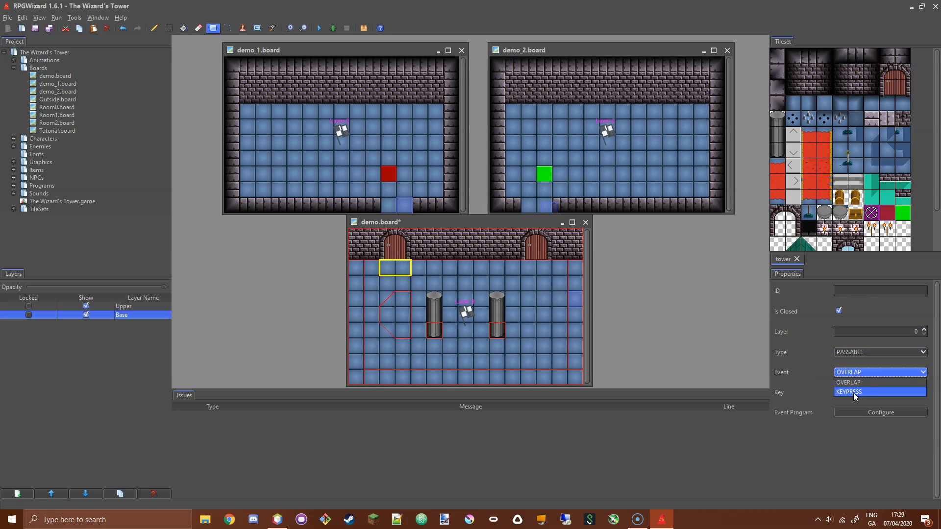
click(853, 372)
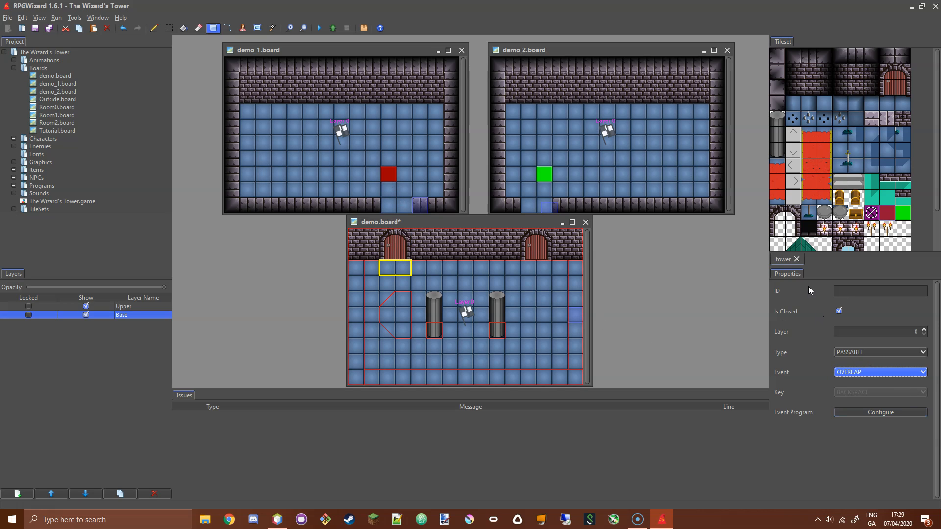
click(871, 413)
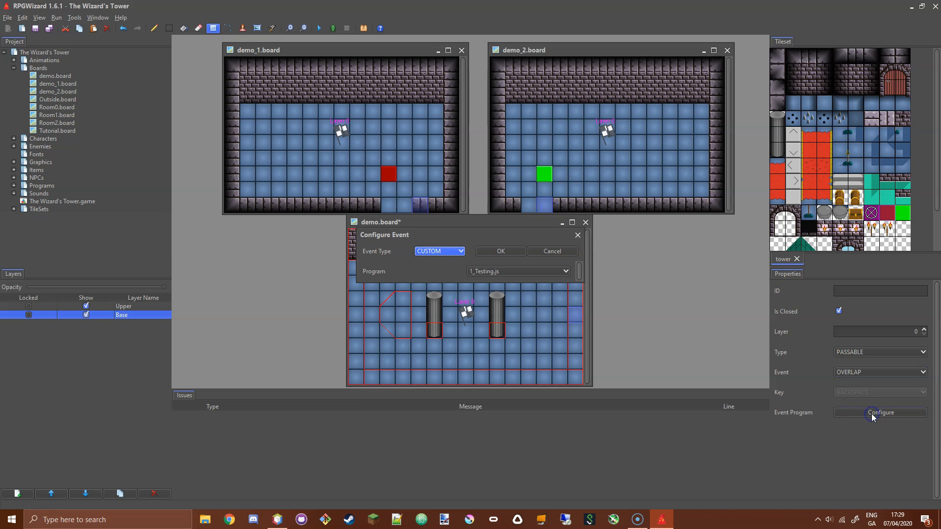
drag(432, 234, 418, 141)
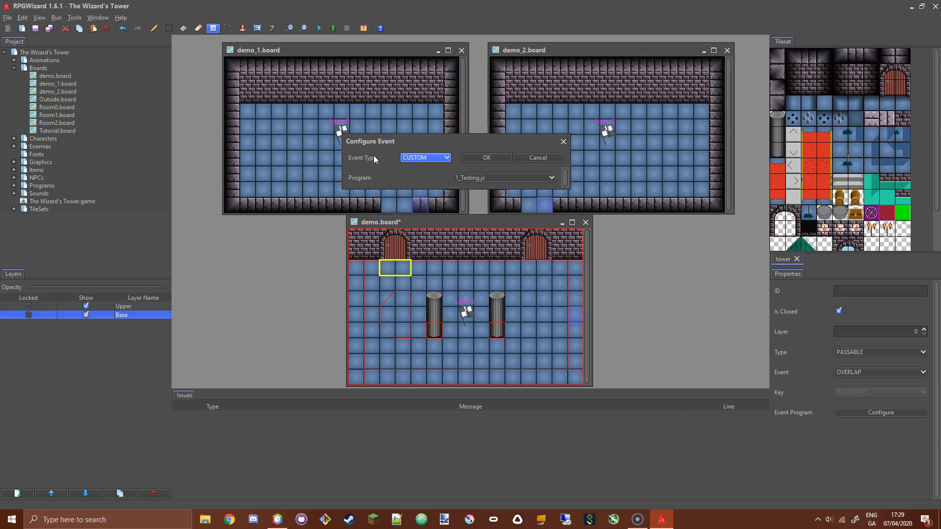
click(431, 158)
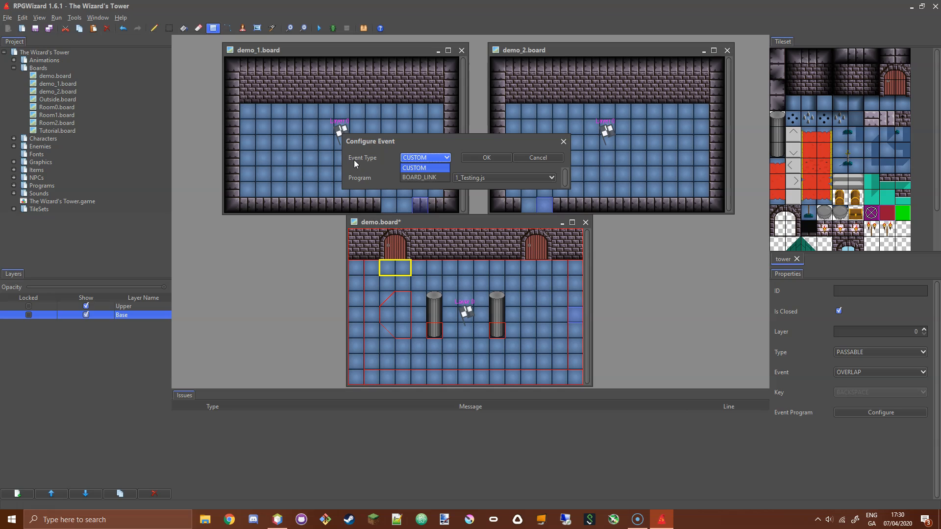
click(419, 177)
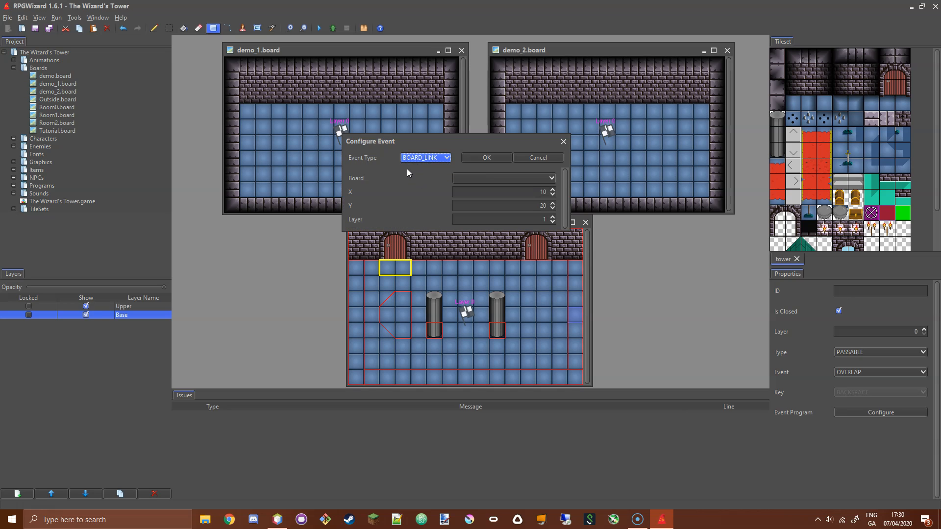
drag(416, 142, 424, 171)
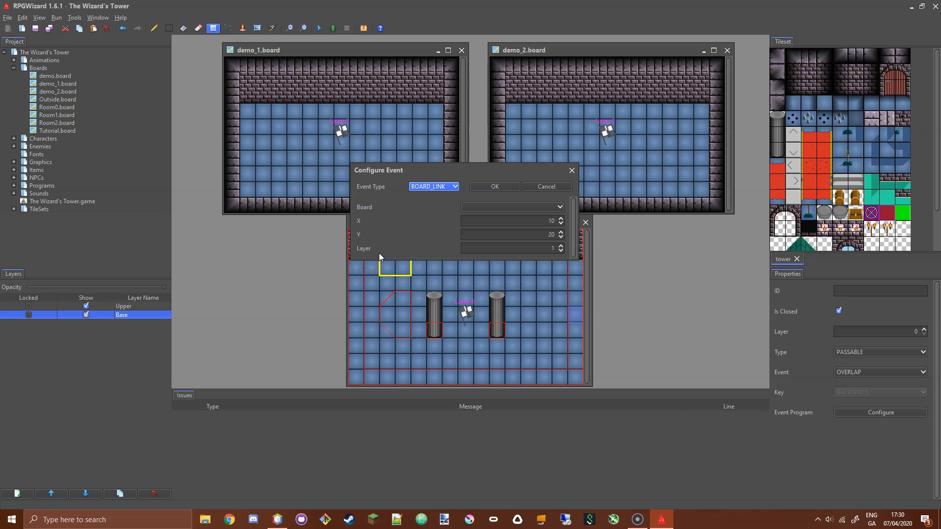
click(563, 249)
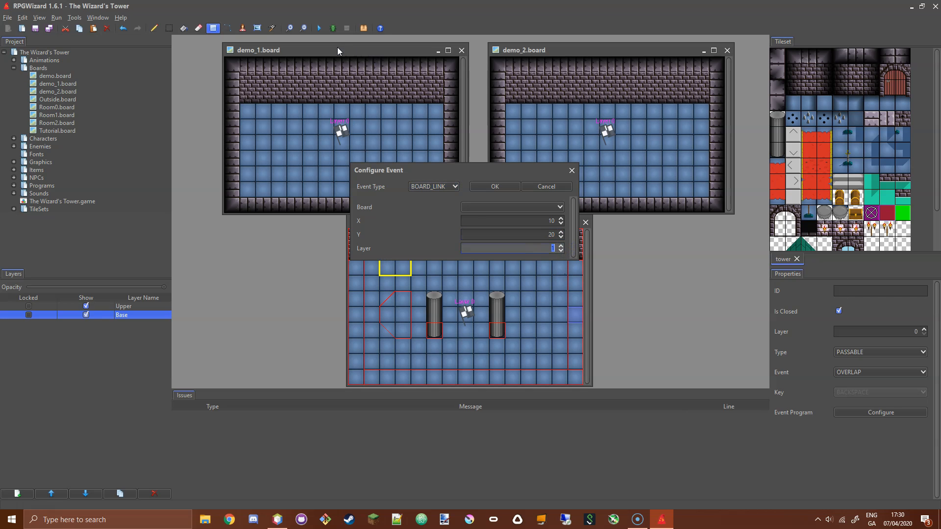
click(547, 188)
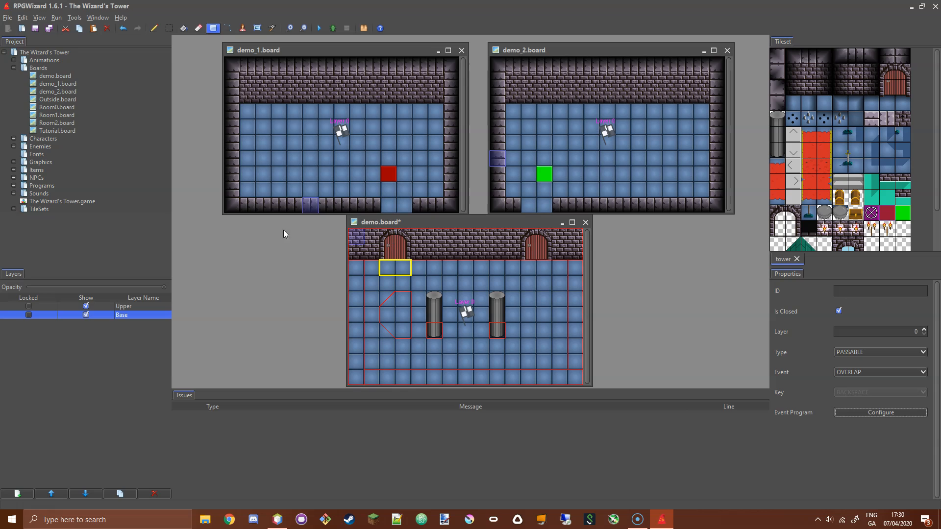
Compare the layers of demo_1.board with the Upper and Base layers of demo.board
click(300, 48)
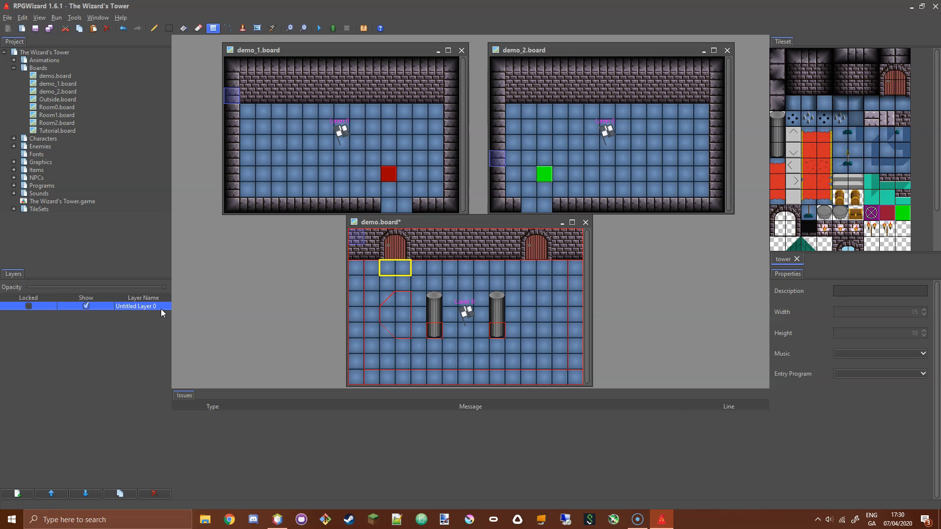
click(410, 224)
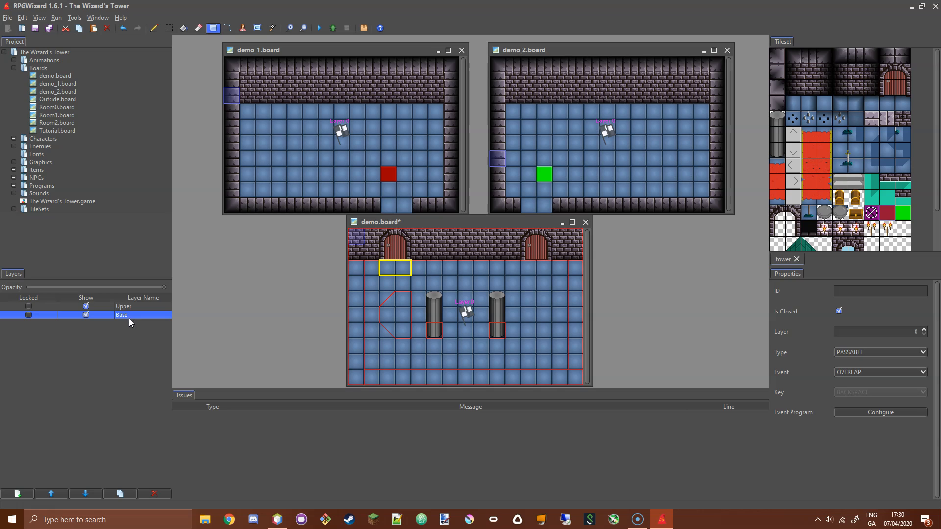
shift+click(137, 308)
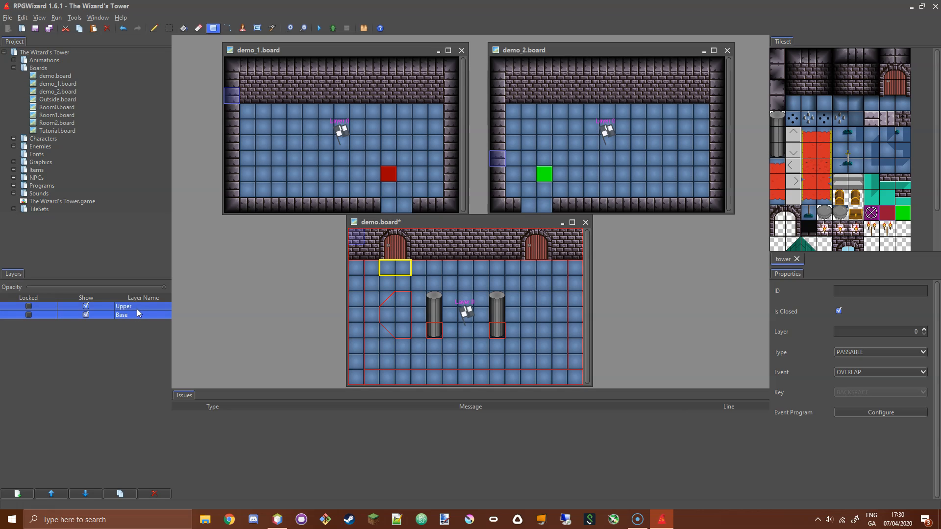
ctrl+click(137, 309)
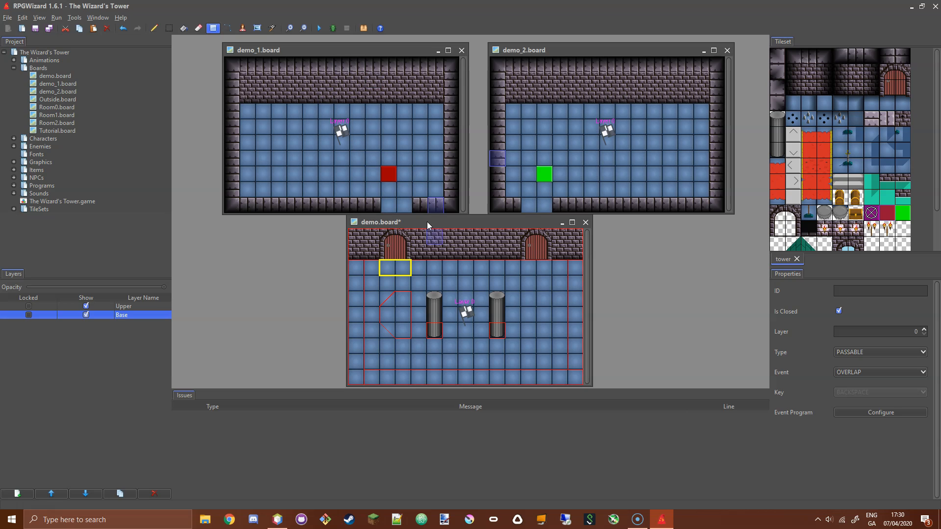
Configure the left door vector's event as a BOARD_LINK with demo_1.board as the target board
click(880, 413)
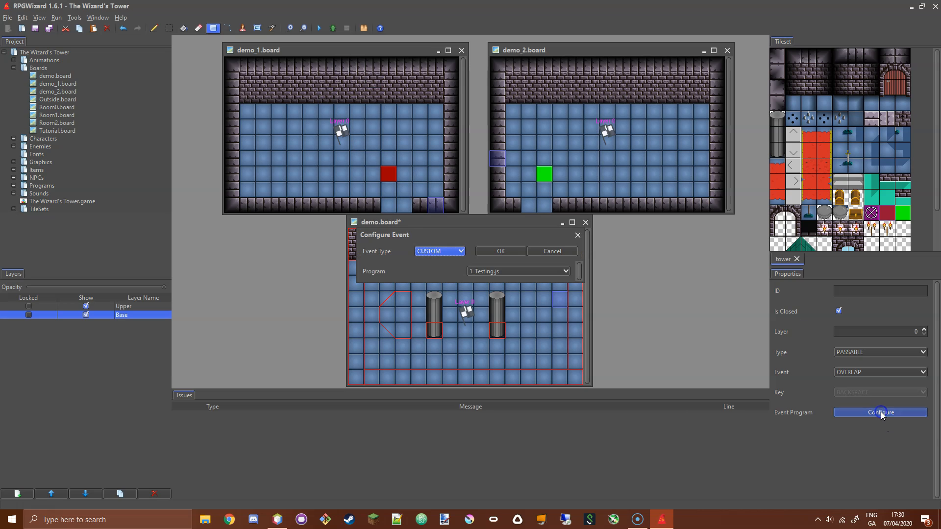
click(439, 253)
click(440, 270)
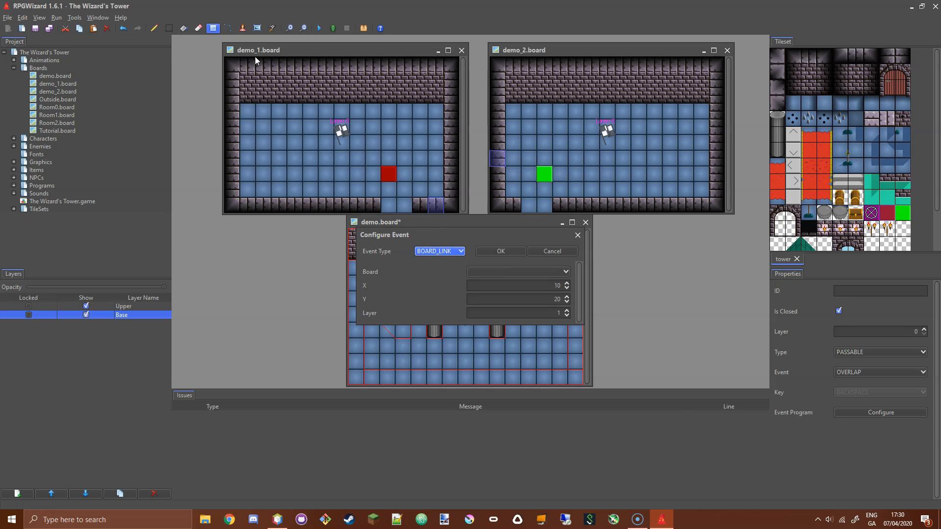
click(549, 272)
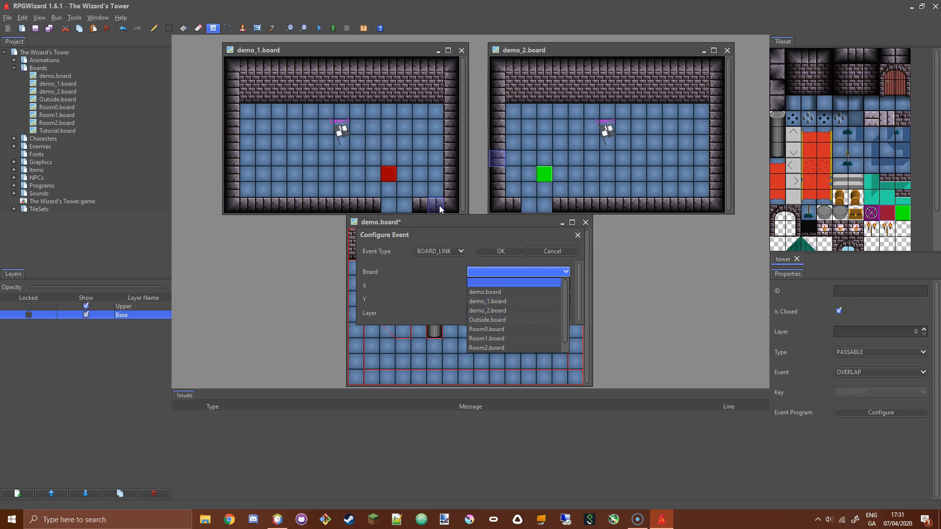
click(504, 303)
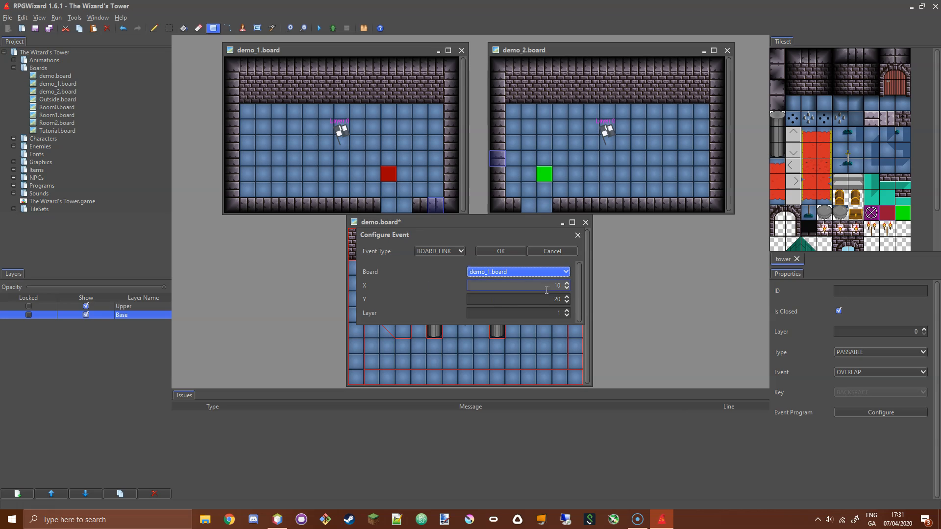
Set the board link's destination to X 10, Y 7, layer 0 and generate the event
click(573, 286)
click(562, 298)
text(7)
click(565, 314)
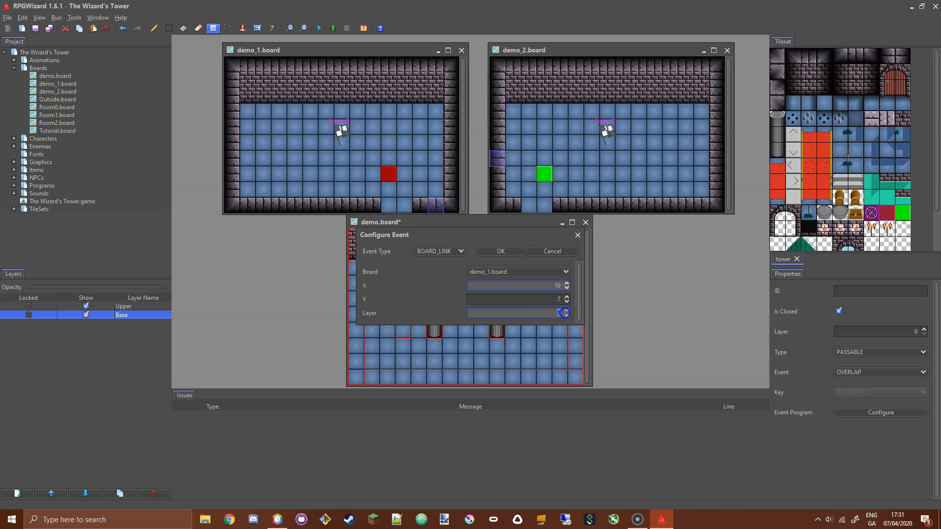
click(566, 316)
click(499, 247)
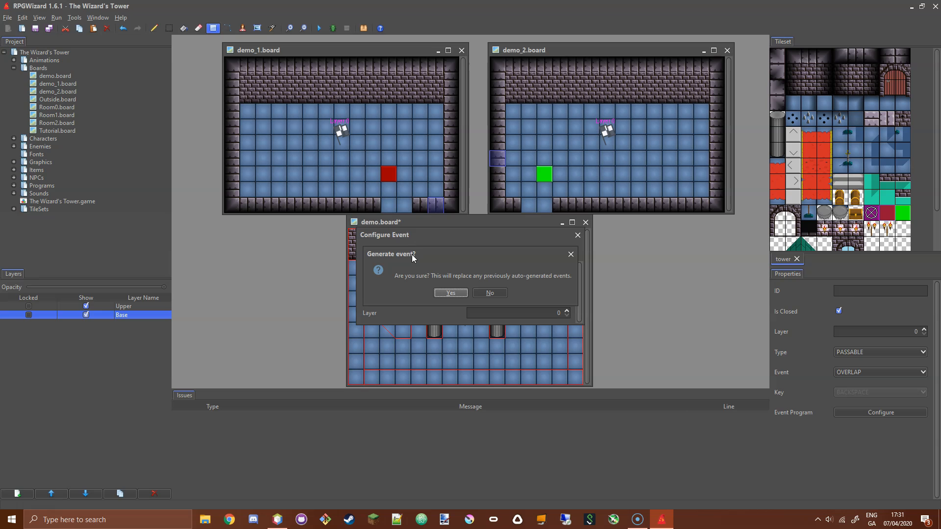
click(450, 293)
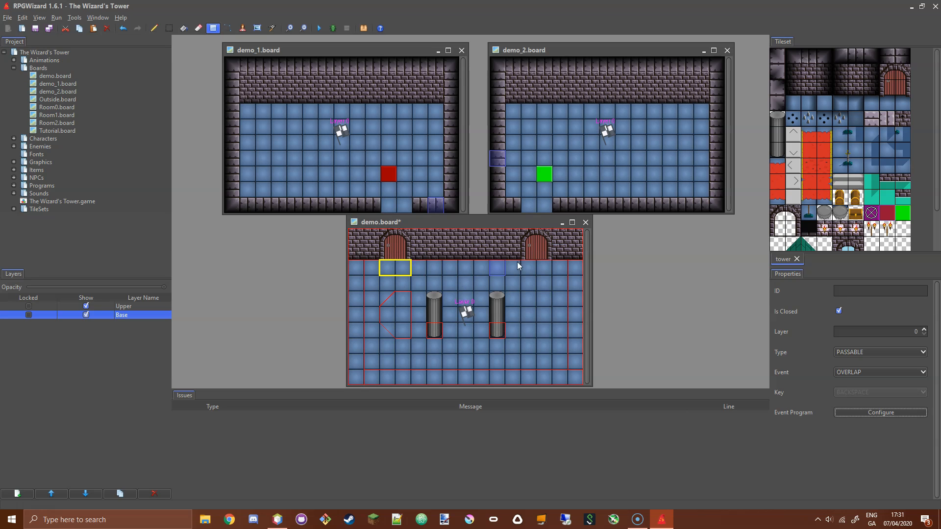
Review the left door vector's board link configuration, regenerate its event and save demo.board
click(882, 413)
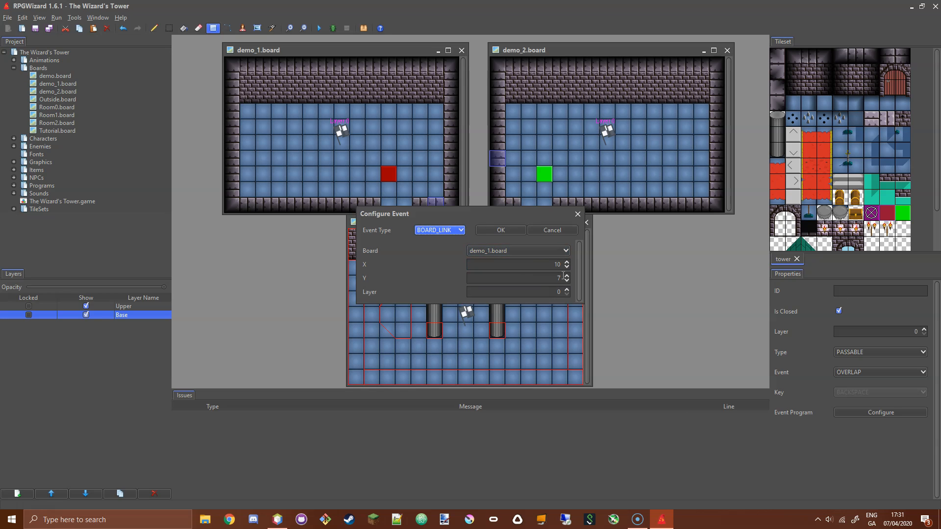
click(490, 233)
click(449, 269)
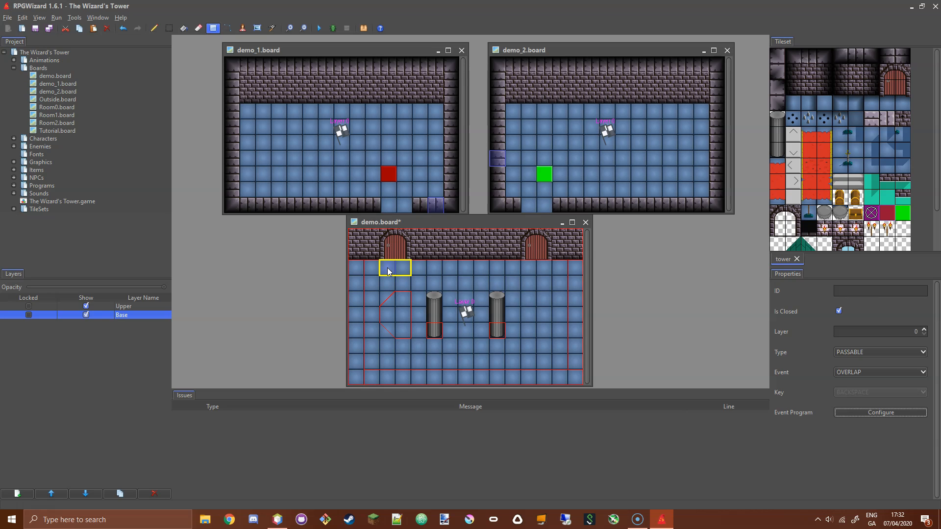
click(35, 28)
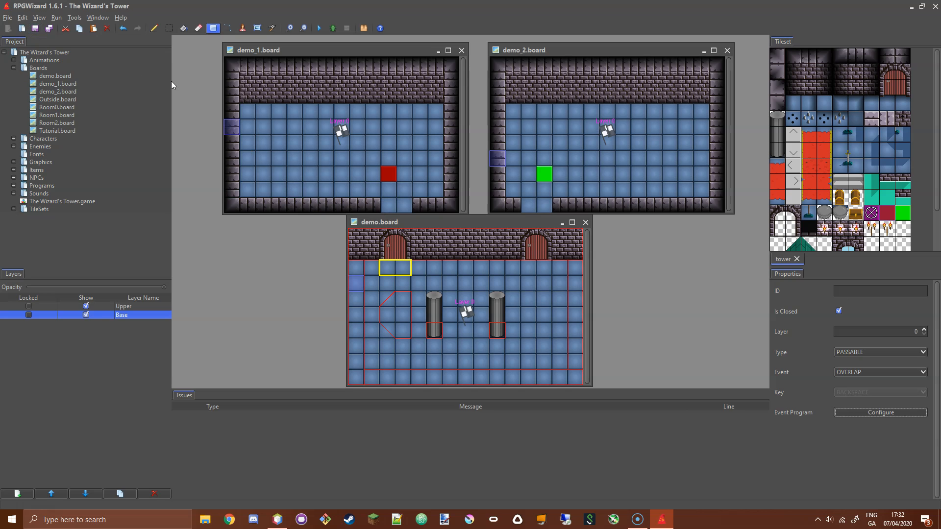
Examine the auto_generated folder inside the project's Programs and collapse both folders again
click(14, 185)
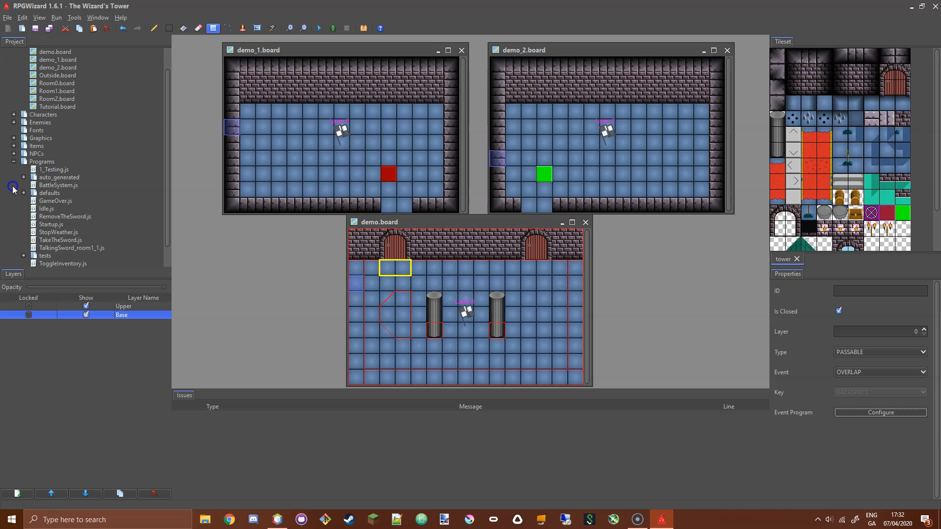
click(23, 177)
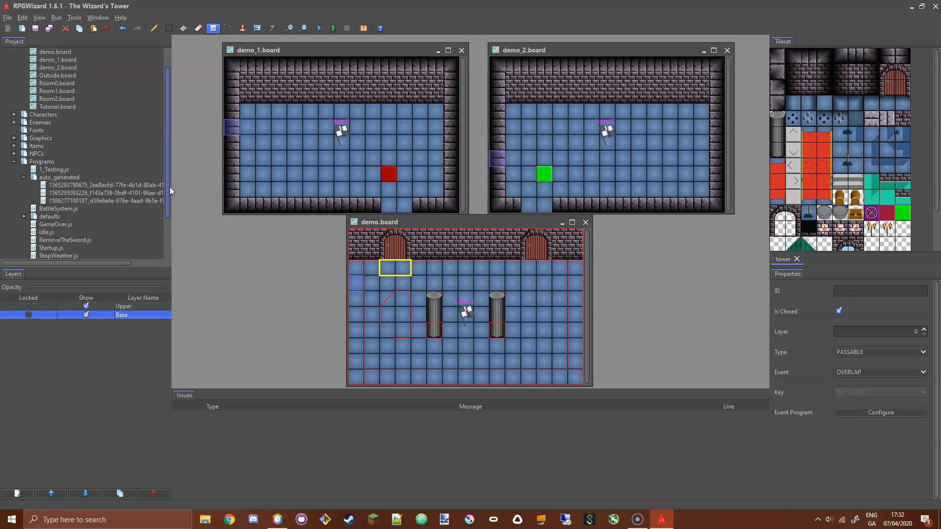
mouse_move(125, 264)
mouse_down()
mouse_move(155, 265)
mouse_move(125, 265)
mouse_up()
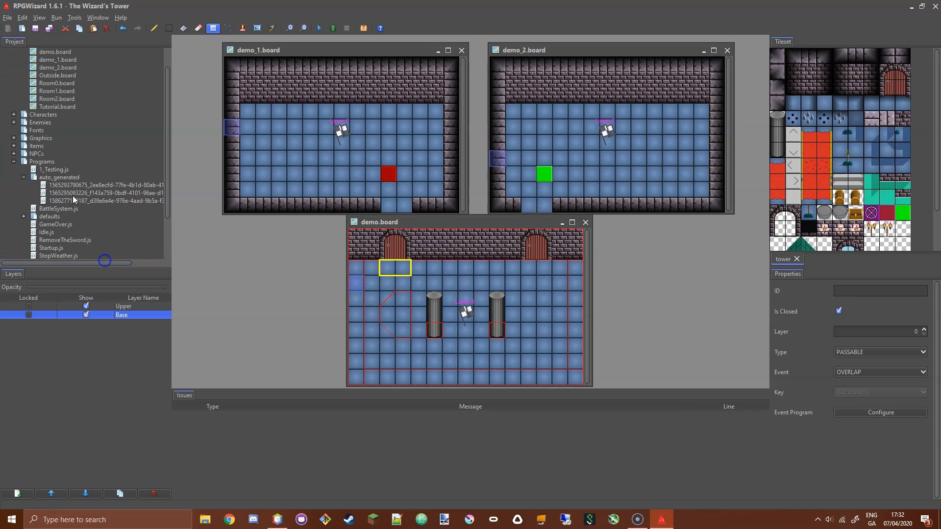
click(23, 177)
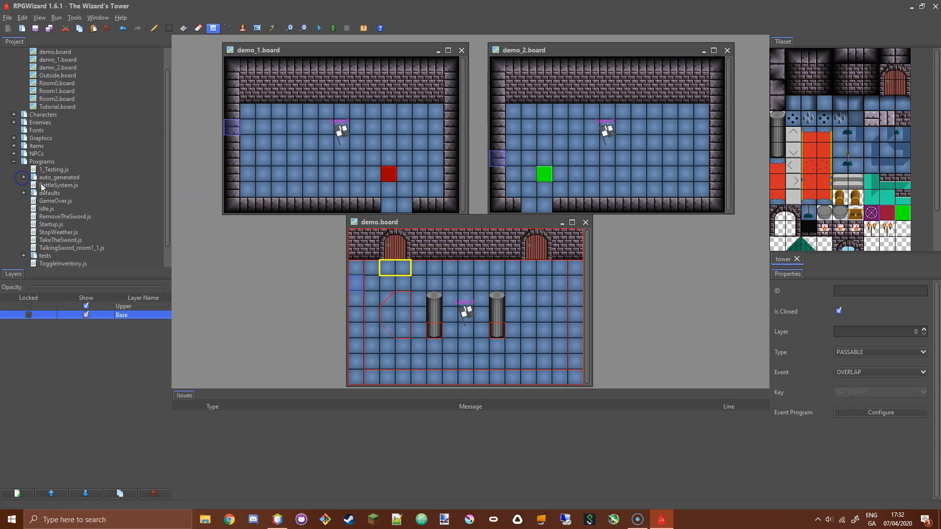
click(14, 162)
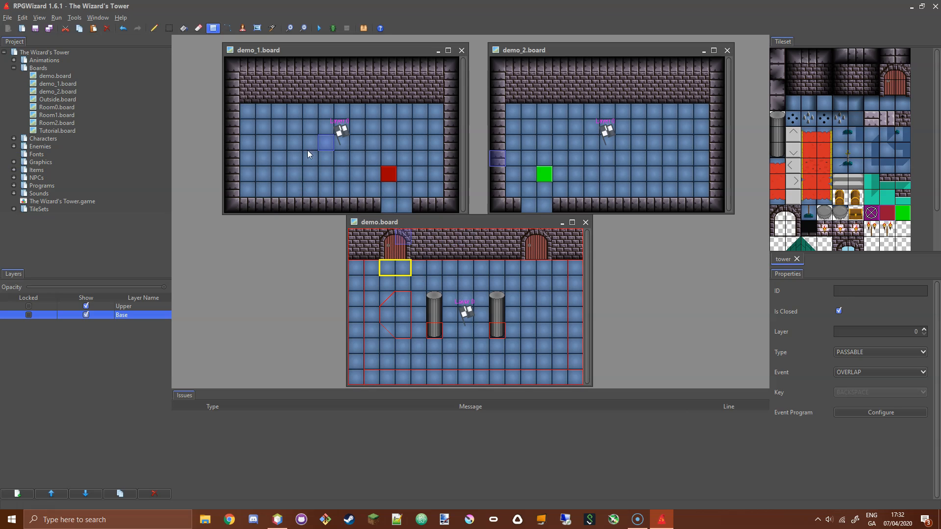
Run the game, walk the character through the left door, move around the linked room and stop the game
click(319, 28)
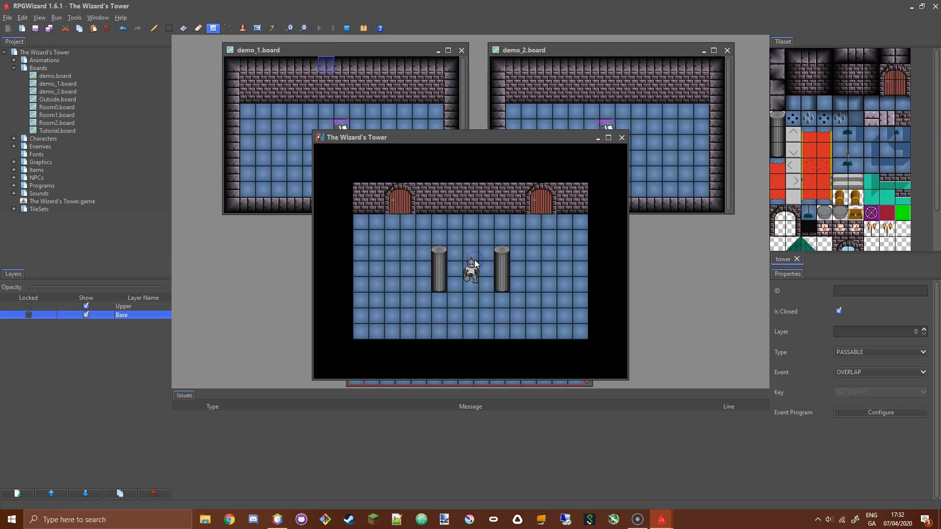
key(Up)
key(Up)
key(Left)
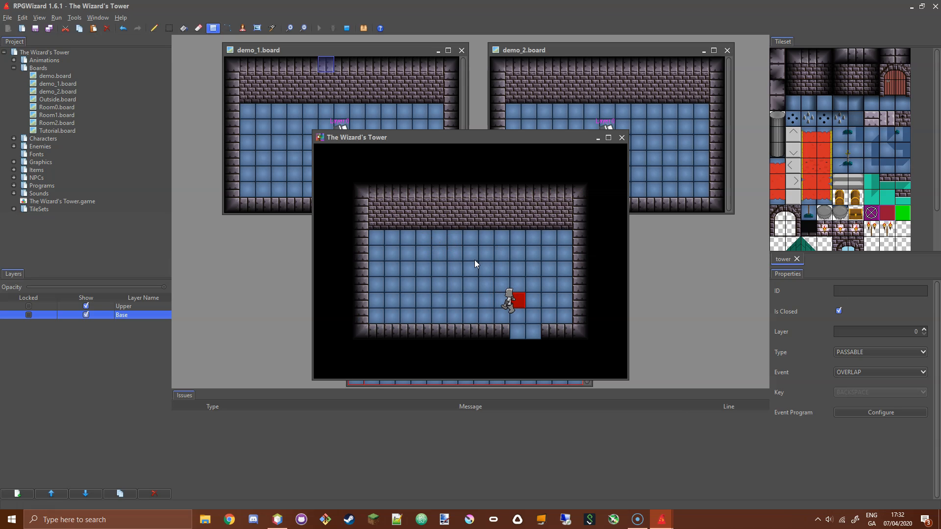
key(Up)
key(Down)
key(Left)
key(Right)
key(Down)
key(Right)
key(Up)
click(348, 29)
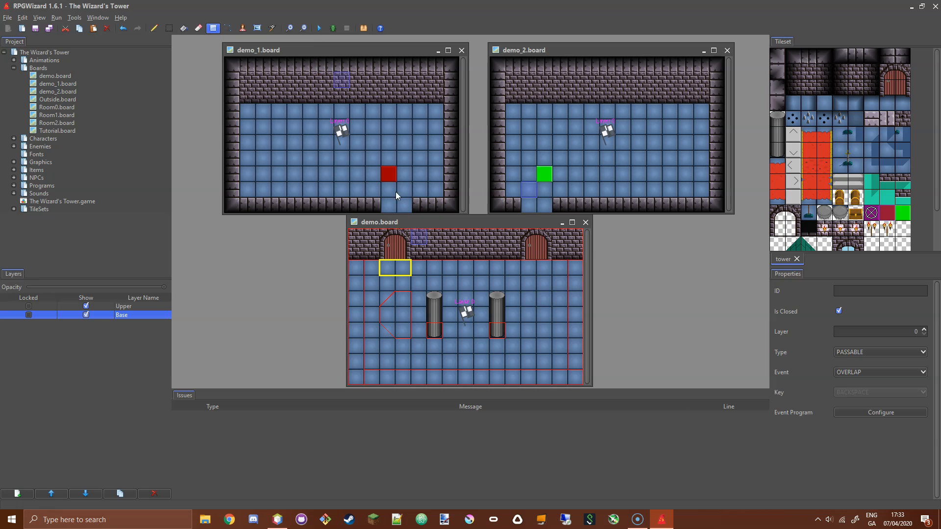
Run the game again, walk through the left door to the linked room's lower exit, and stop the game
click(319, 28)
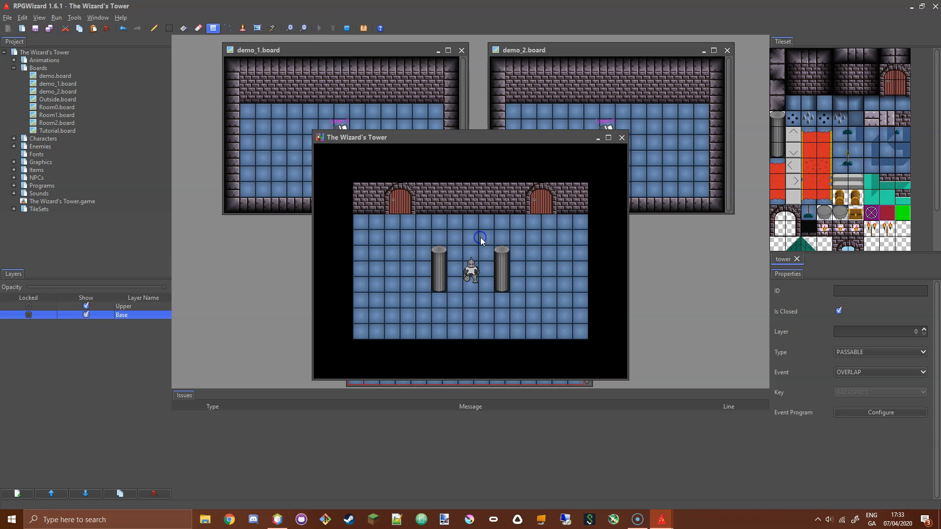
key(Left)
key(Up)
key(Right)
key(Down)
key(Down)
key(Up)
key(Right)
key(Down)
key(Left)
key(Up)
key(Right)
key(Down)
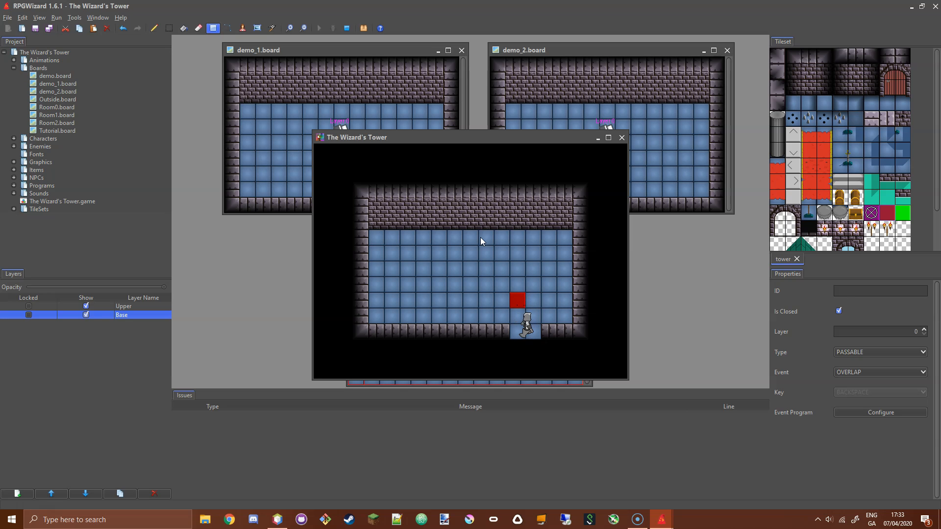
click(346, 28)
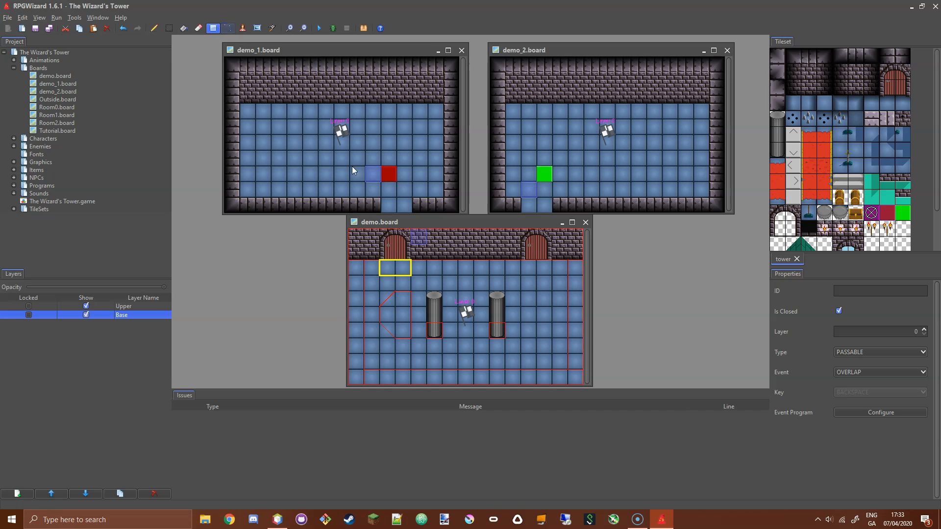
Delete the solid angular vector beside demo.board's left pillar and save the board
drag(406, 222, 403, 221)
click(388, 298)
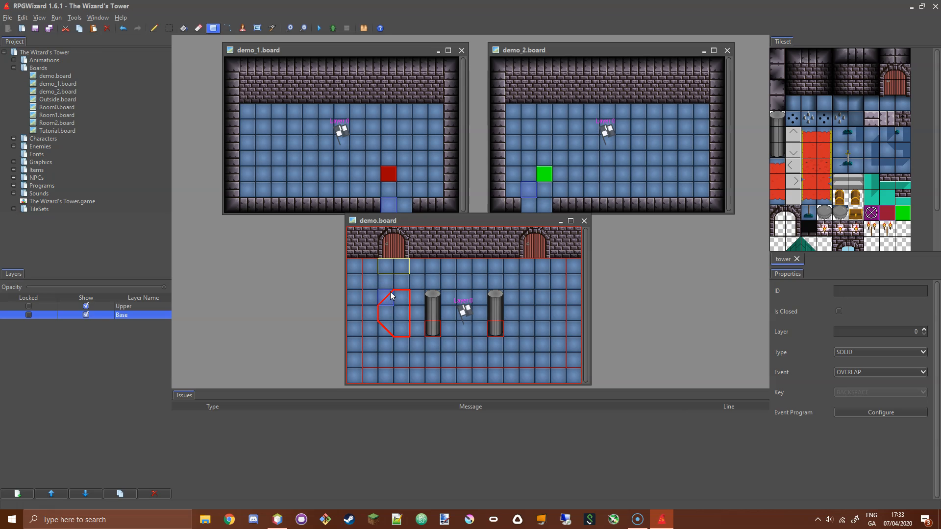
key(Delete)
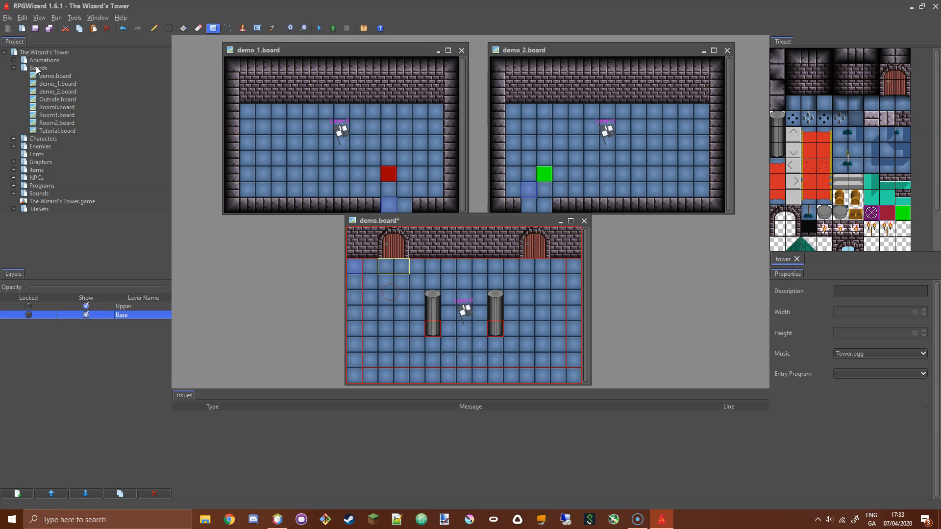
click(35, 28)
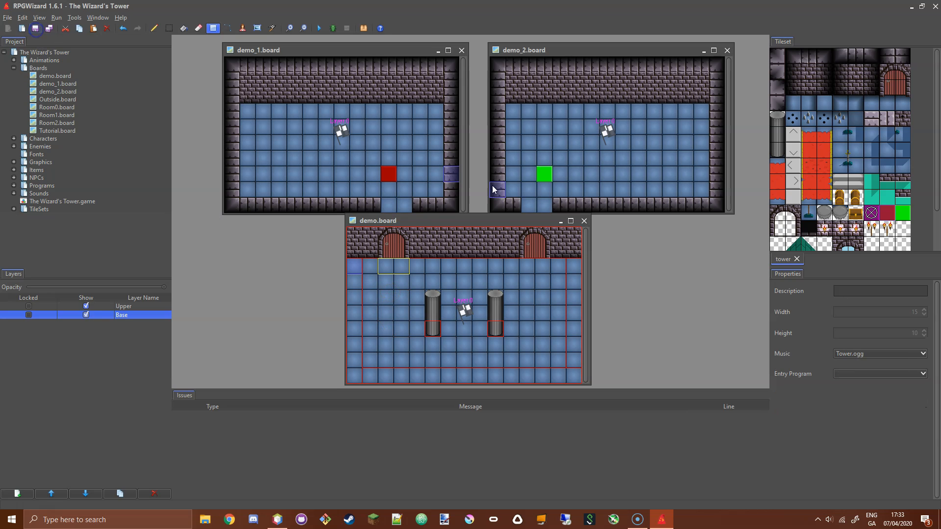
Turn off Snap to Grid and draw a vector two tiles wide and about half a tile high across the outer half of demo_1.board's lower exit
click(362, 51)
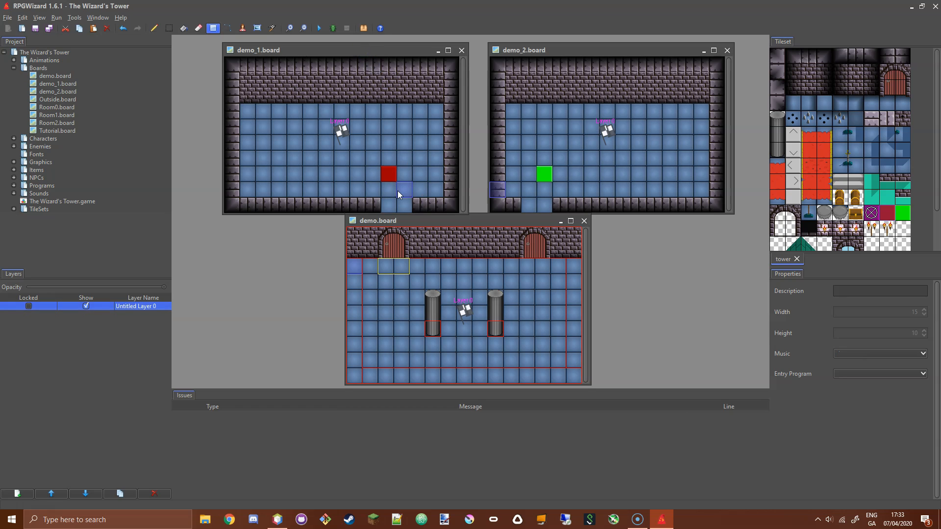
click(216, 28)
click(293, 27)
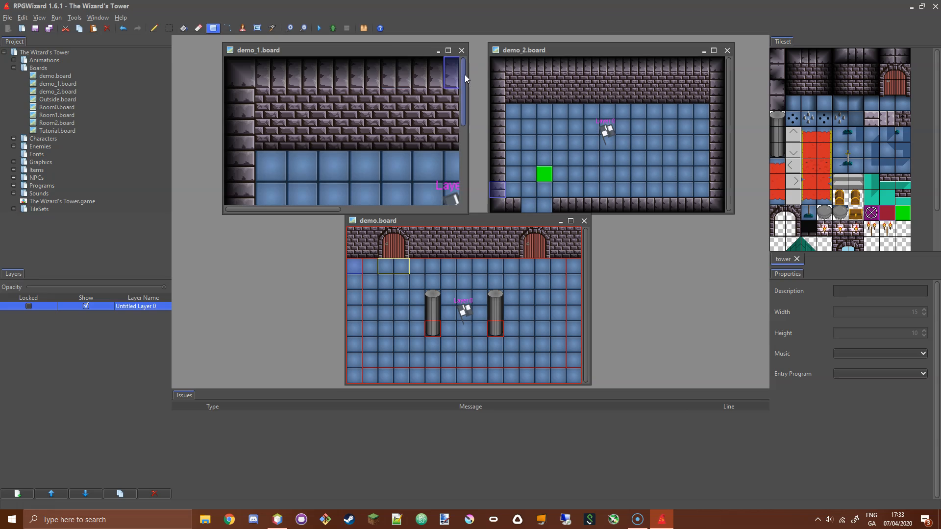
drag(462, 78, 464, 147)
drag(321, 209, 435, 215)
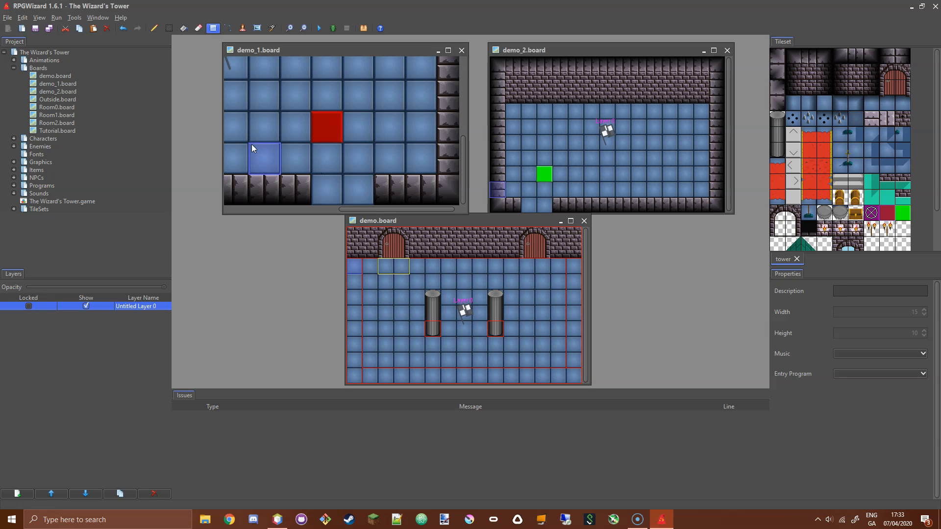
click(38, 17)
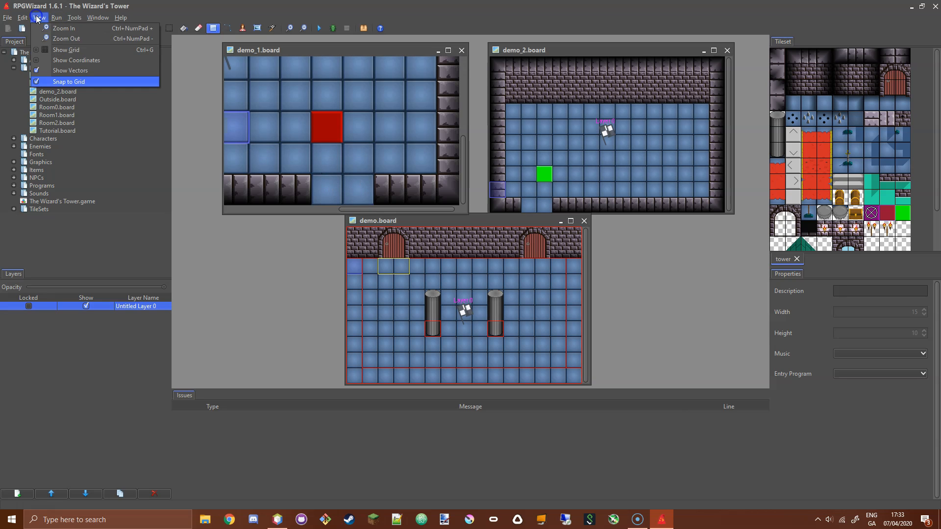
click(34, 81)
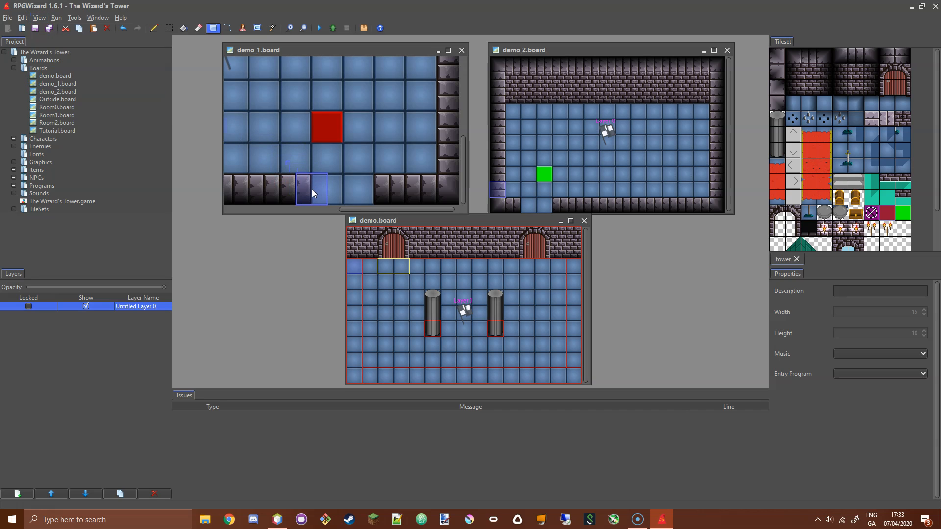
drag(311, 189, 373, 205)
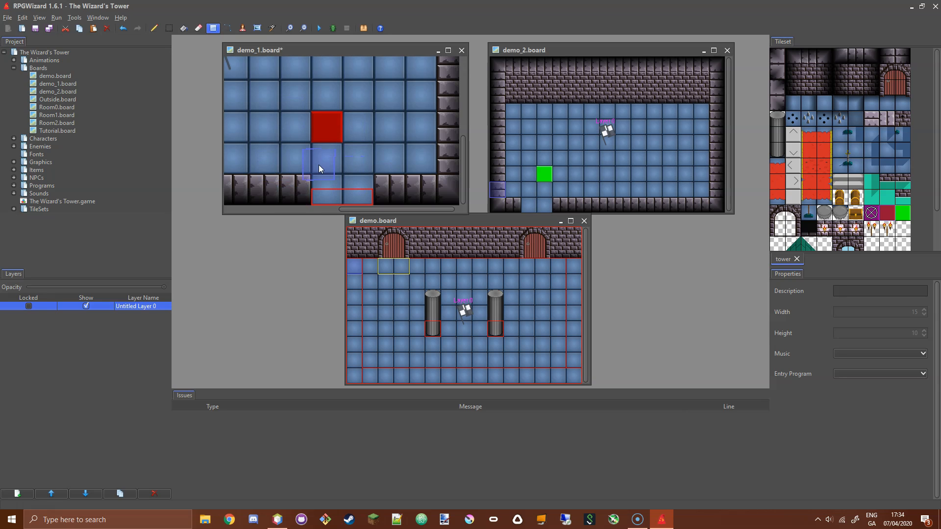
Set demo_1.board's exit vector type to PASSABLE, and open its event configuration and cancel it
click(328, 189)
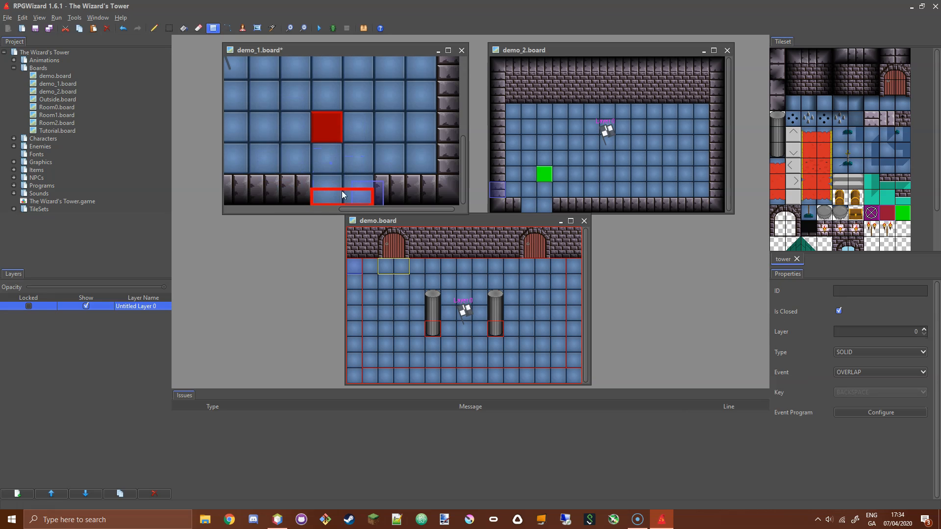
click(879, 352)
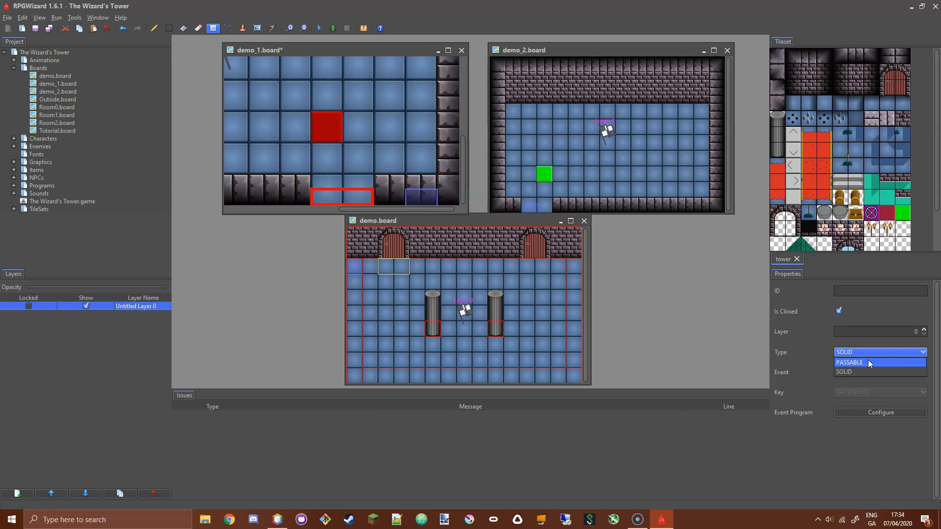
click(868, 362)
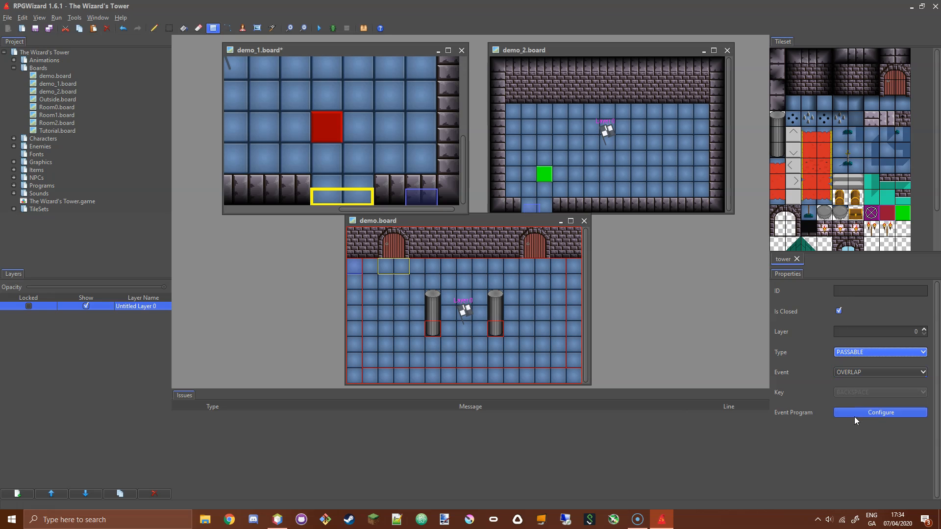
click(867, 412)
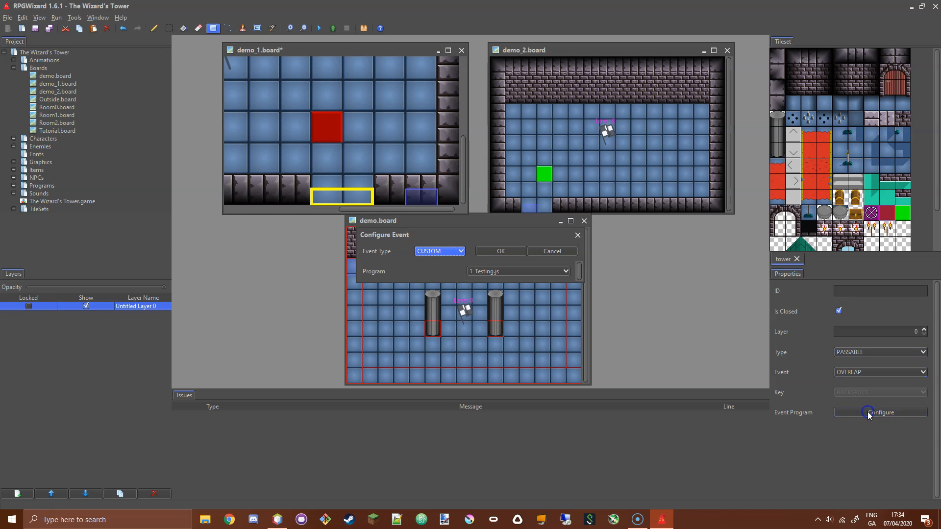
click(541, 254)
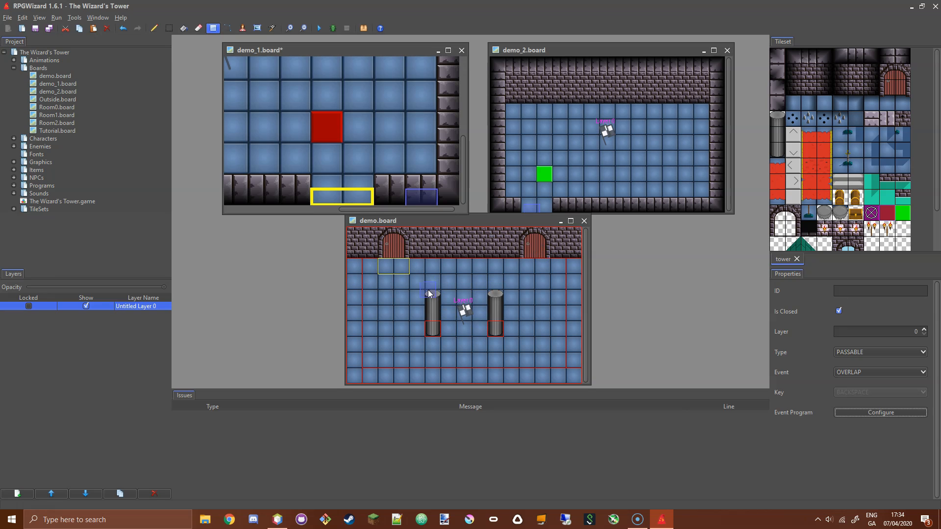
Turn on the tile coordinates display for the boards and save demo_1.board
click(397, 221)
click(40, 18)
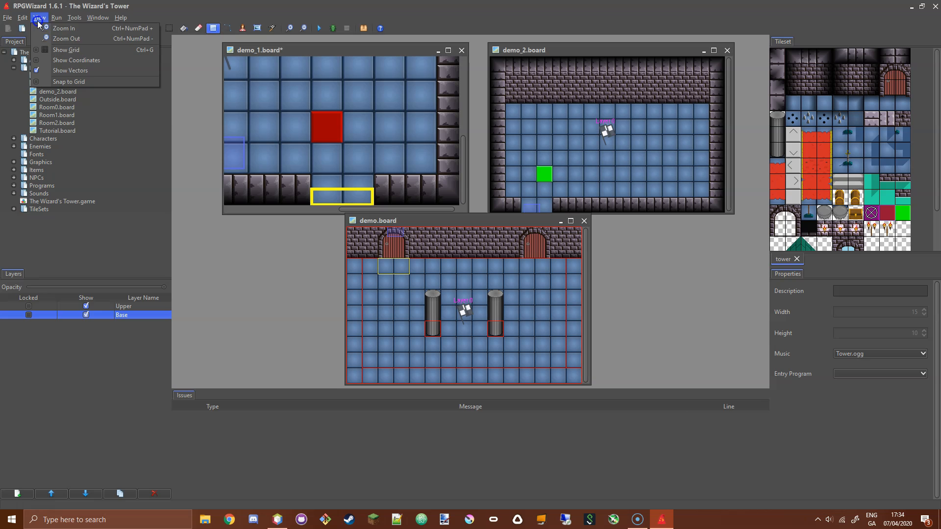
click(42, 61)
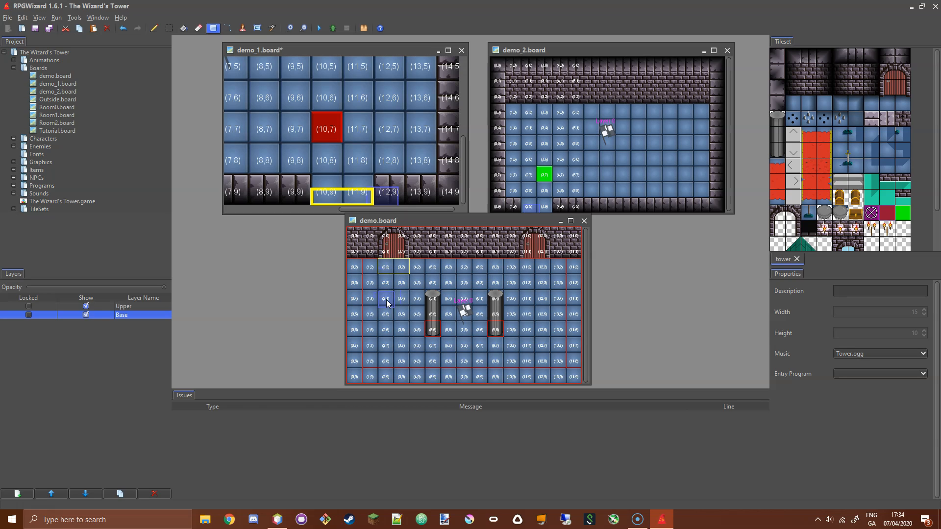
click(341, 49)
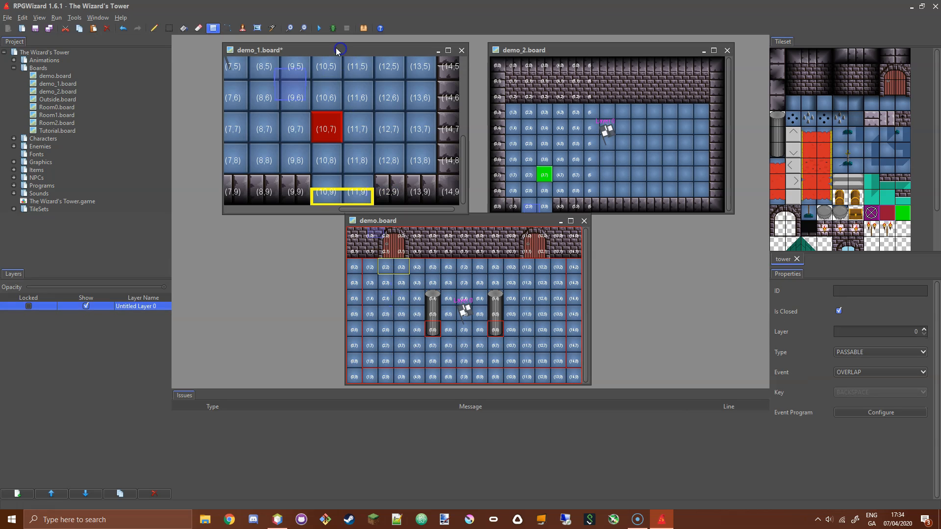
click(35, 28)
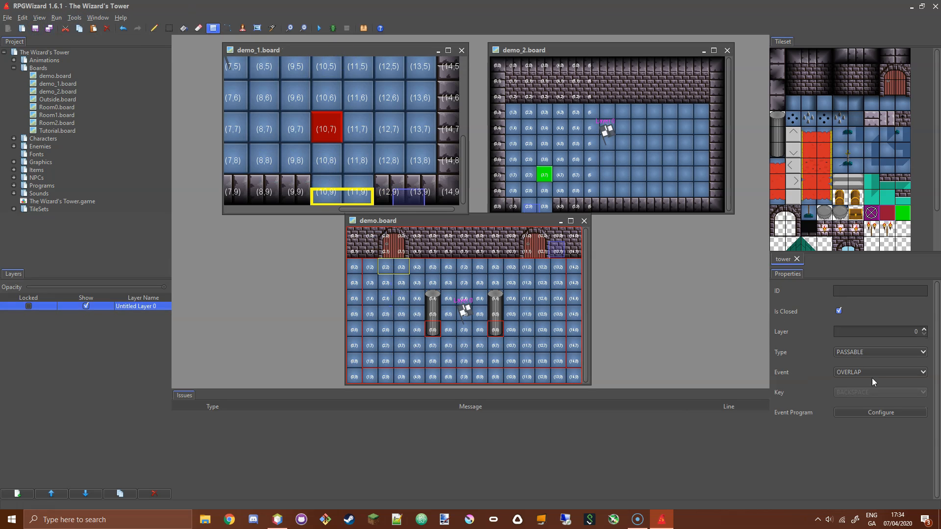
Configure the event of demo_1.board's lower exit vector as a BOARD_LINK to demo.board
click(880, 412)
click(490, 271)
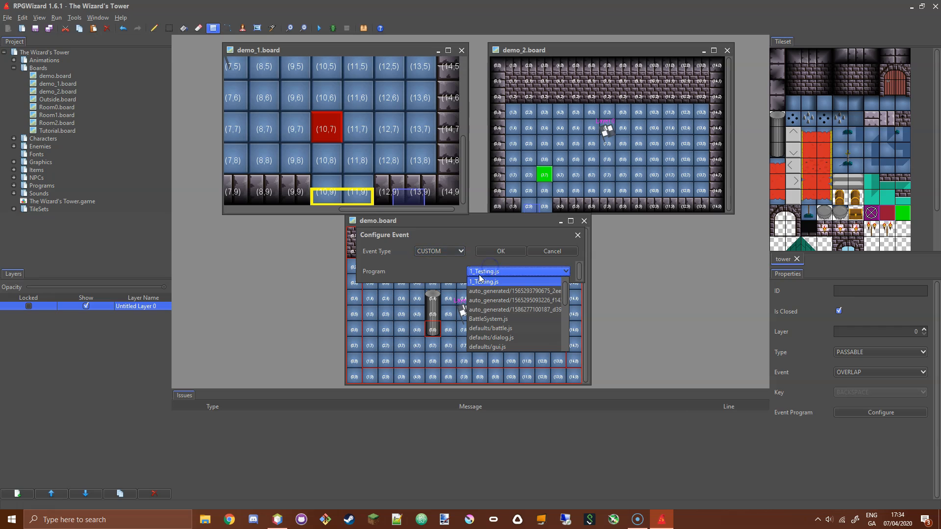
scroll(567, 301, down, 3)
scroll(567, 301, up, 3)
click(440, 251)
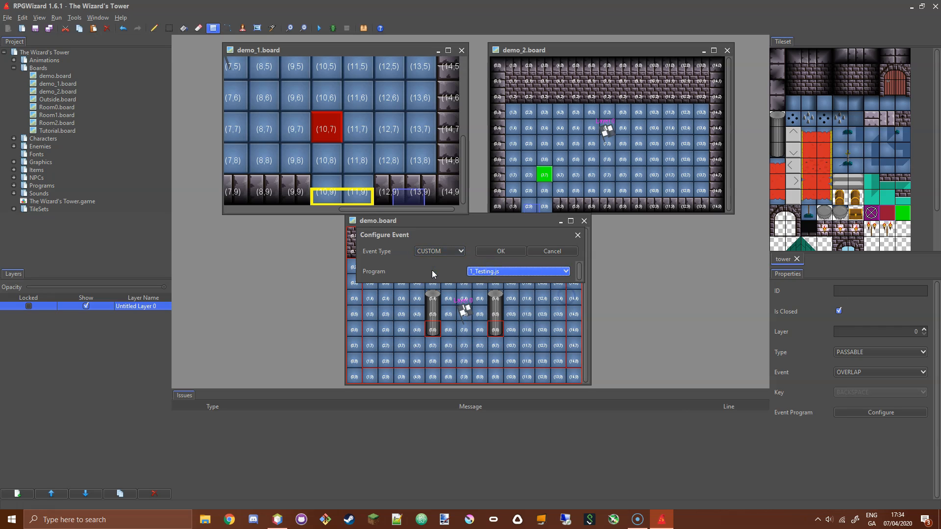
click(439, 271)
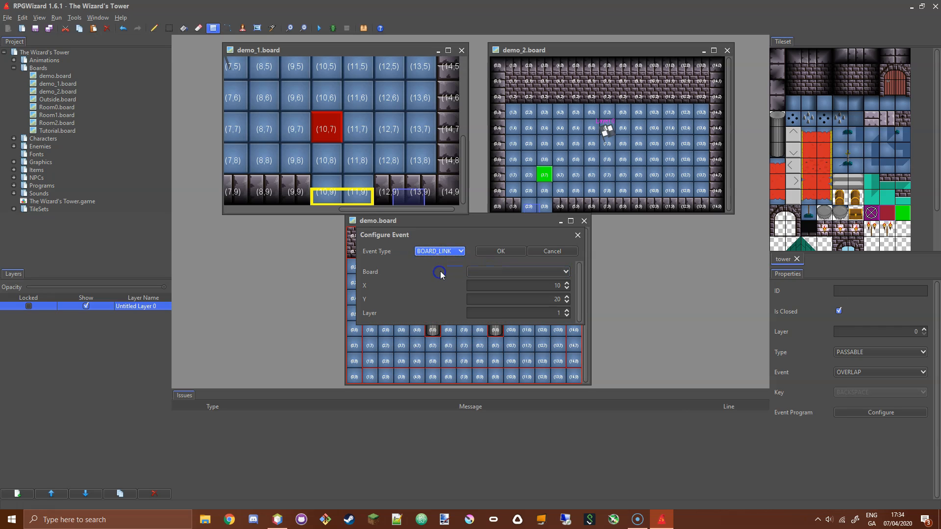
click(516, 274)
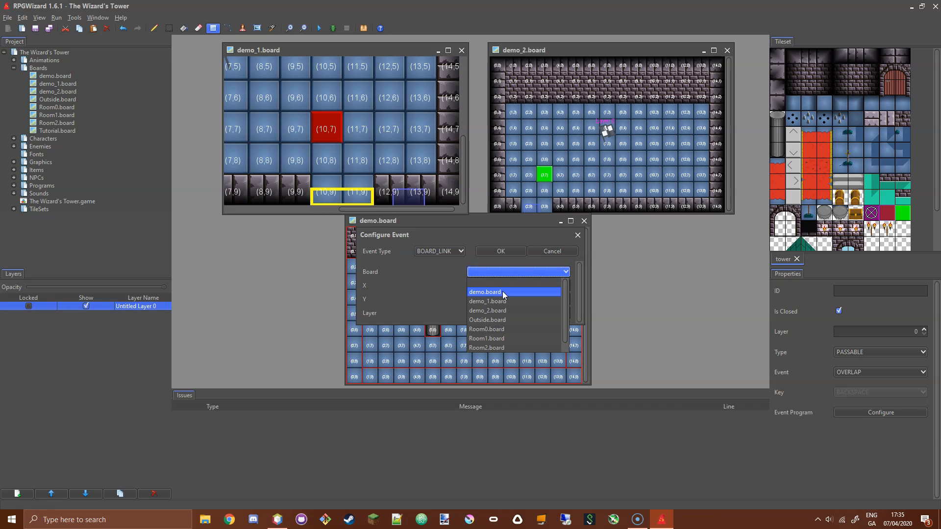
click(502, 291)
Set the link's target to X 2.5, Y 4, Layer 0, accept the event, and save demo_1.board
key(Tab)
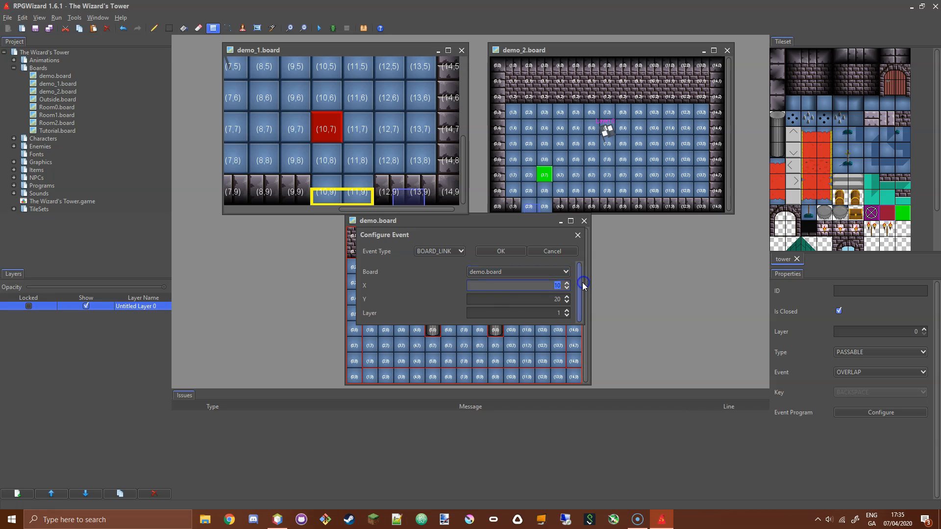
text(2,5)
key(Tab)
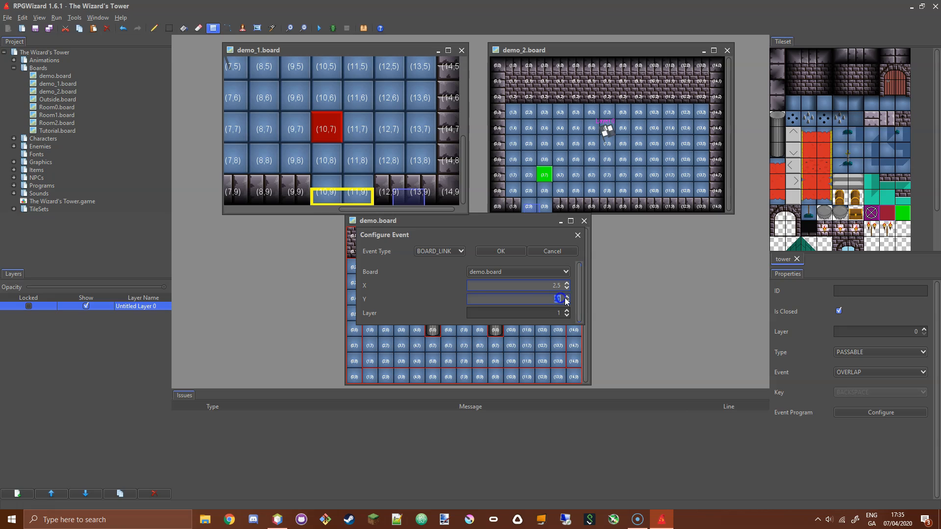
drag(454, 229, 545, 224)
click(636, 311)
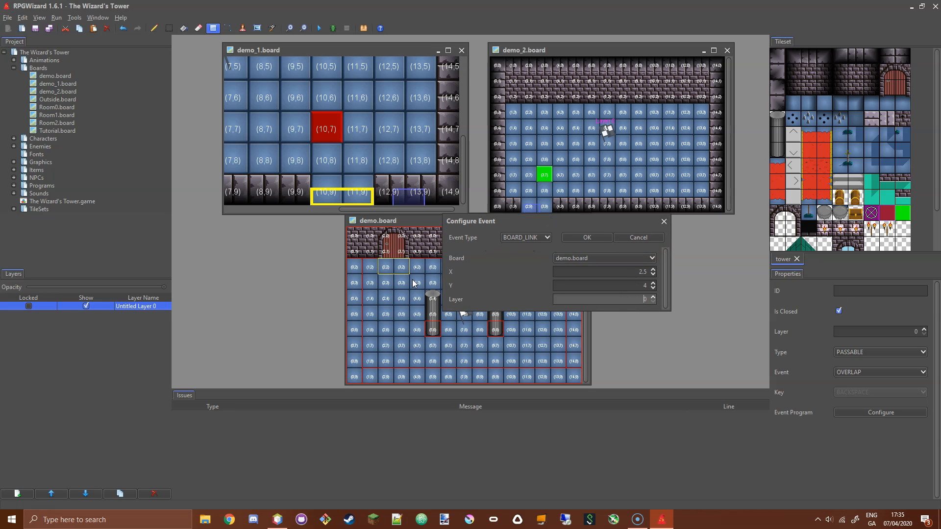
click(584, 239)
click(537, 279)
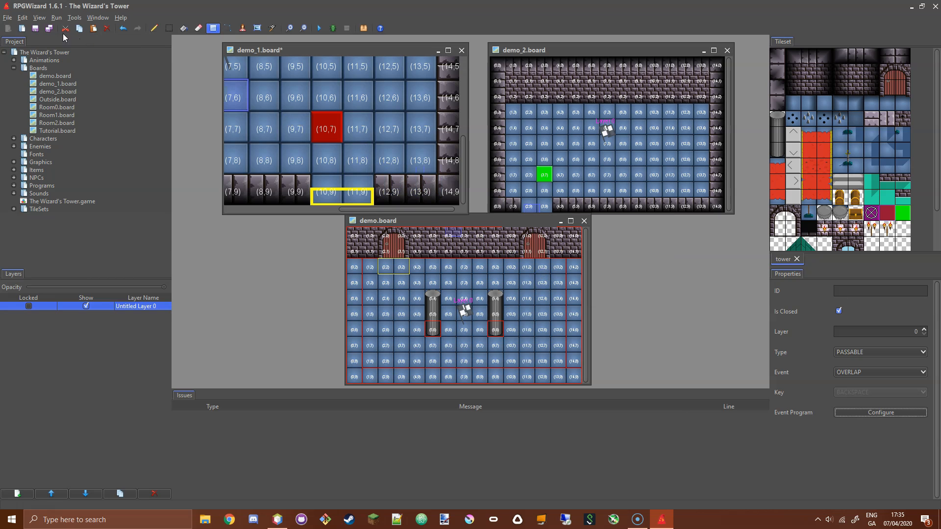
click(35, 28)
Run the game, walk the character through the left door, and leave the linked room by its lower exit
click(319, 28)
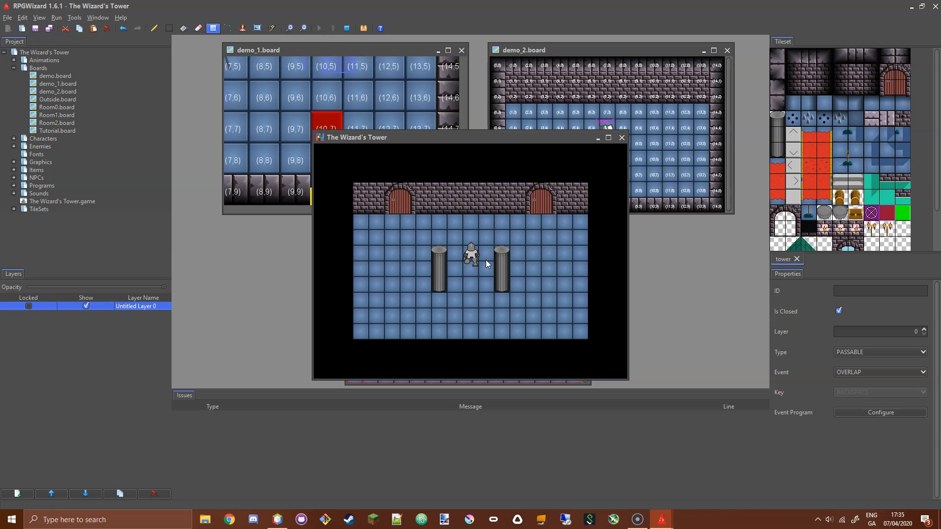
key(Up)
key(Left)
key(Left)
key(Up)
key(Right)
key(Down)
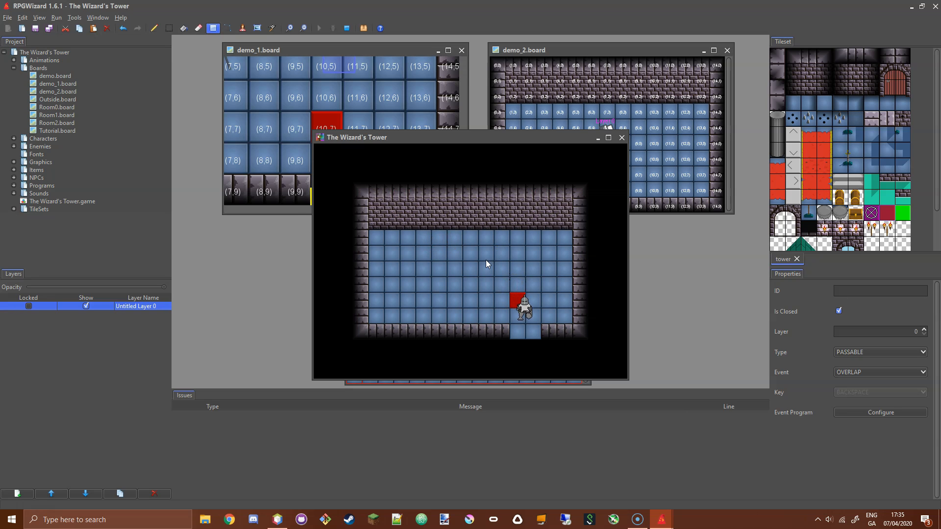
key(Down)
Walk the character back and forth between the two linked rooms again and stop the game
key(Up)
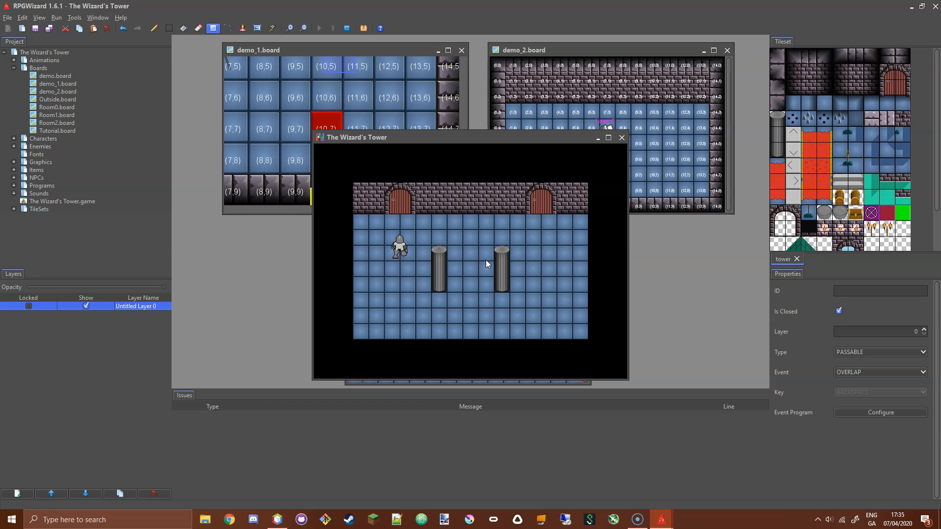
key(Down)
key(Up)
key(Down)
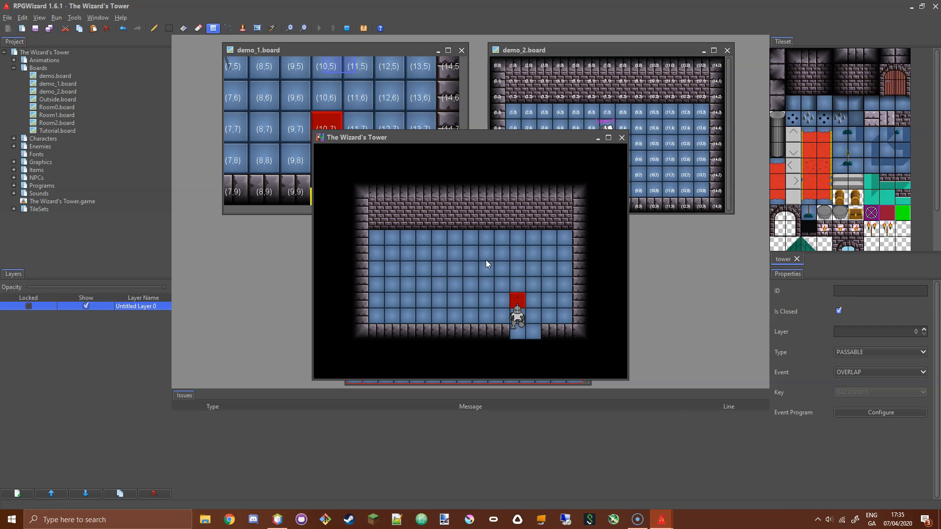
click(346, 29)
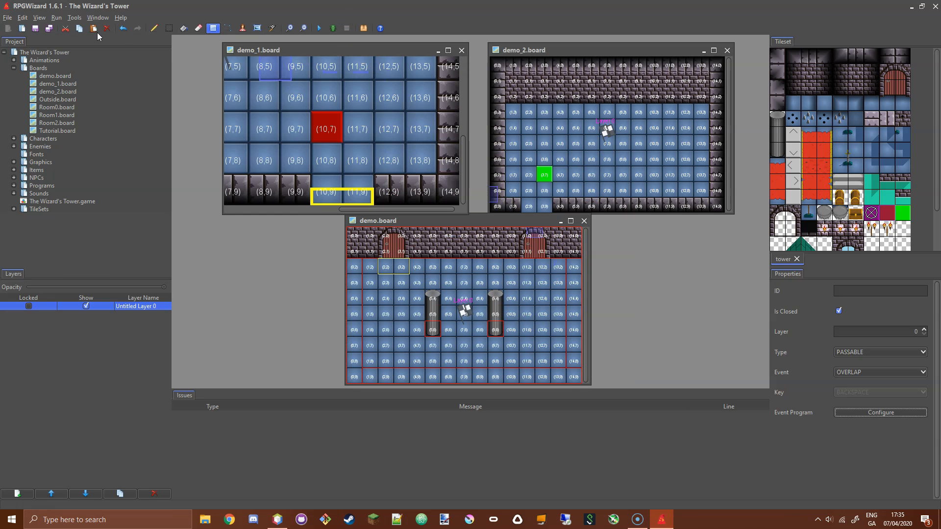
Hide the tile coordinates on the boards and make demo_2.board active
click(39, 18)
click(54, 62)
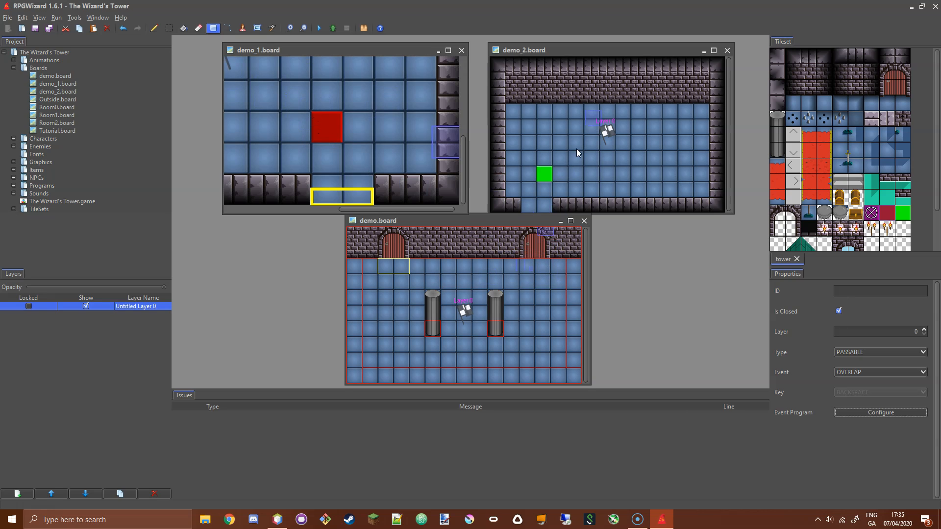
click(557, 51)
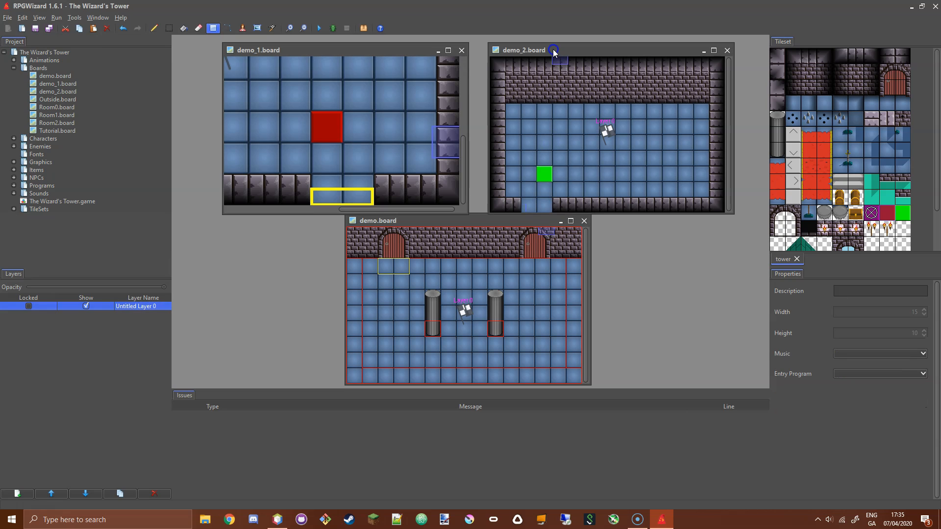
Draw a trial slanted polygon vector in the floor area beside demo.board's right pillar, and delete it
click(214, 29)
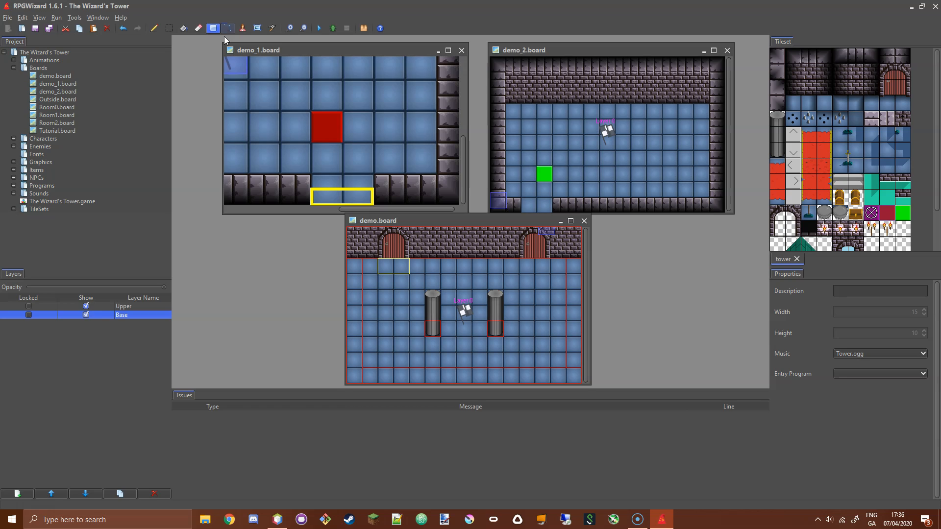
click(228, 29)
mouse_move(512, 283)
mouse_down()
mouse_move(541, 331)
mouse_move(560, 311)
mouse_move(533, 275)
mouse_move(510, 284)
mouse_up()
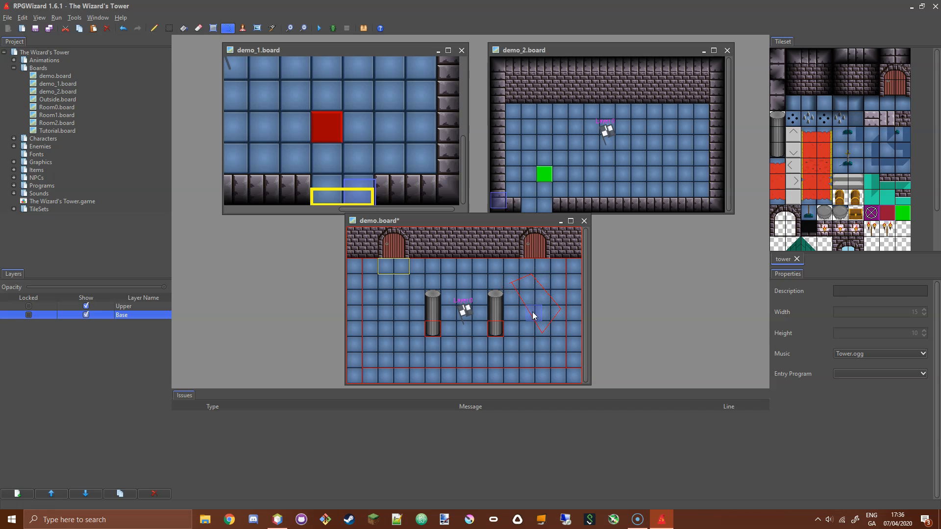
click(548, 296)
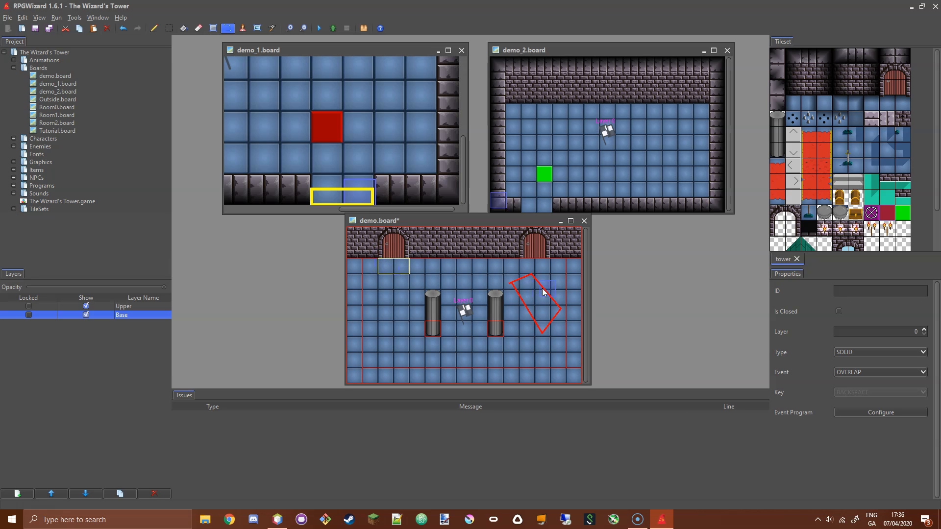
key(Delete)
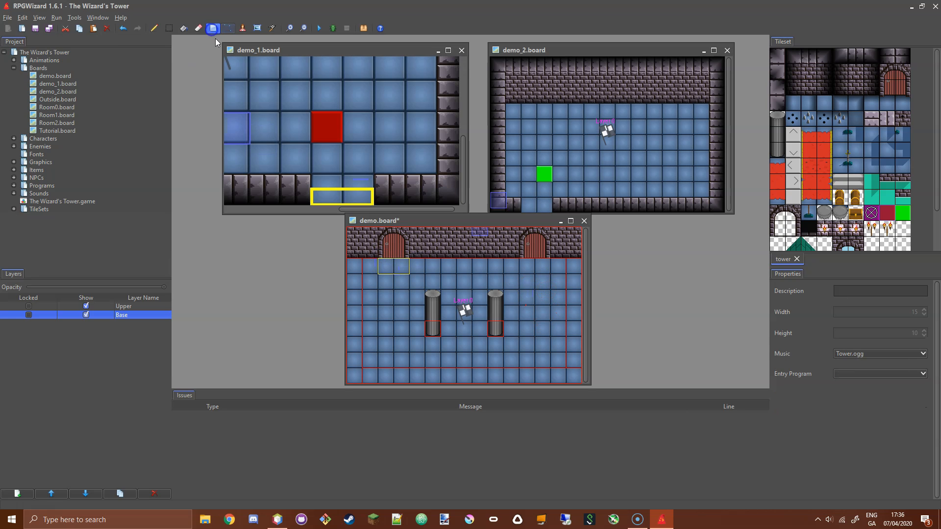
Draw a rectangular vector about 1.5 tiles wide and 0.4 tile high directly below demo.board's right door
click(213, 28)
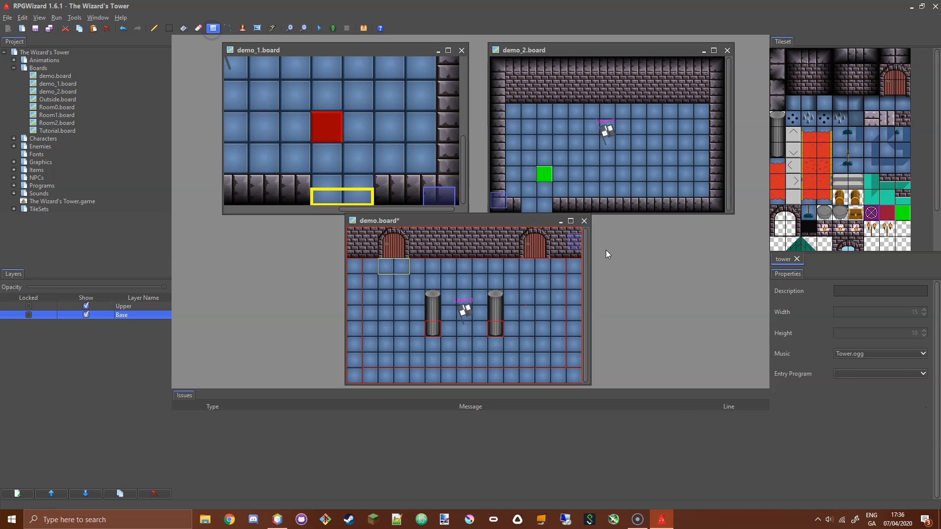
click(290, 28)
drag(583, 277, 583, 342)
drag(412, 380, 604, 357)
drag(585, 319, 586, 252)
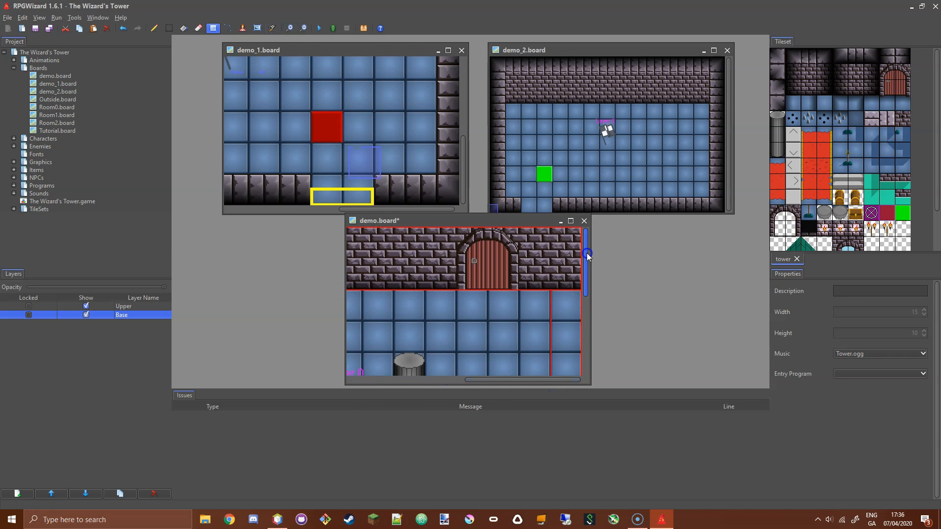
click(39, 18)
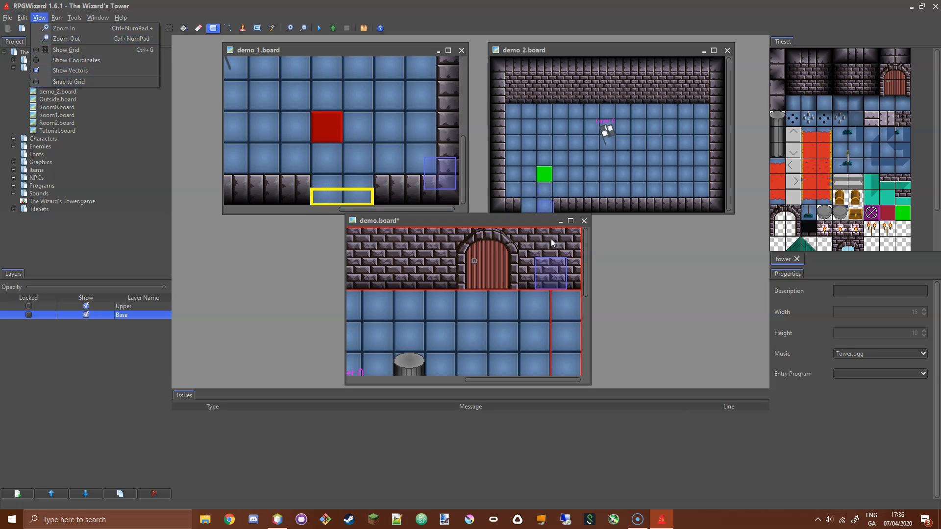
drag(466, 290, 511, 302)
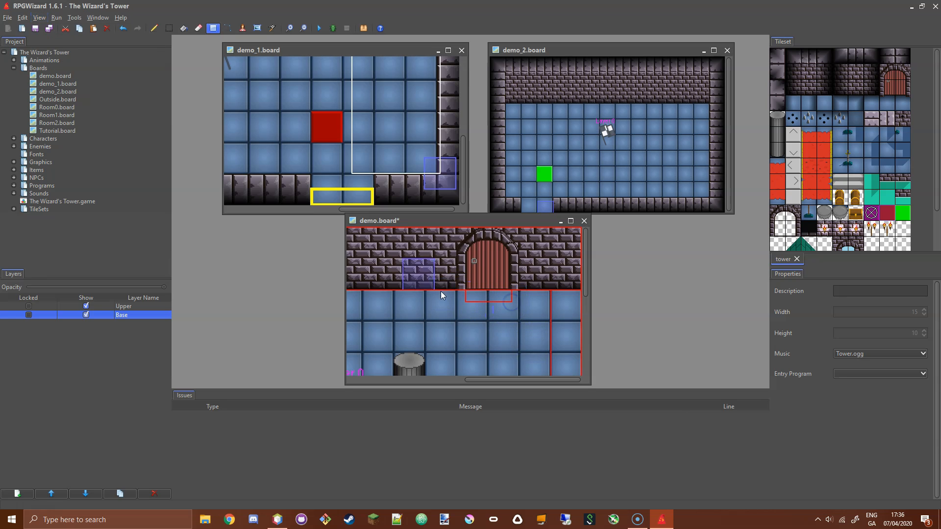
Show the tile coordinates again and examine those around the green tile near demo_2.board's lower exit
click(545, 51)
click(40, 17)
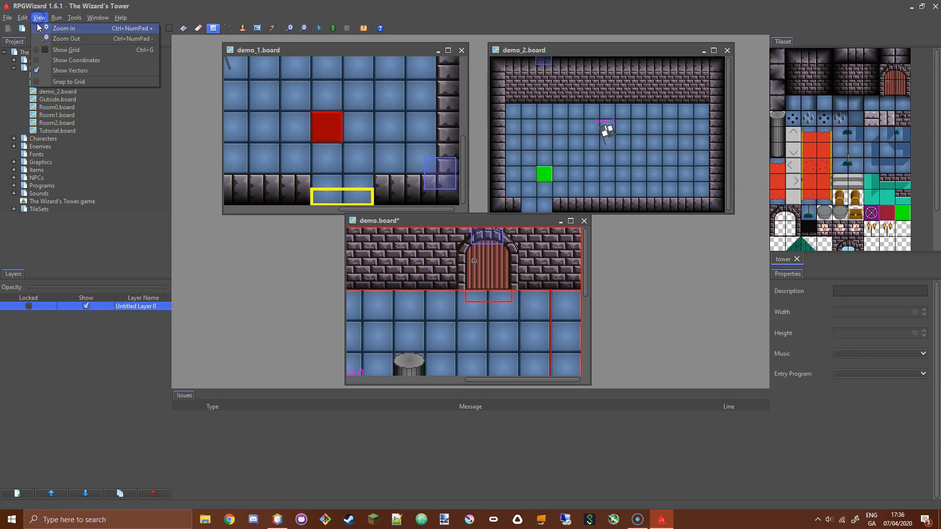
click(69, 60)
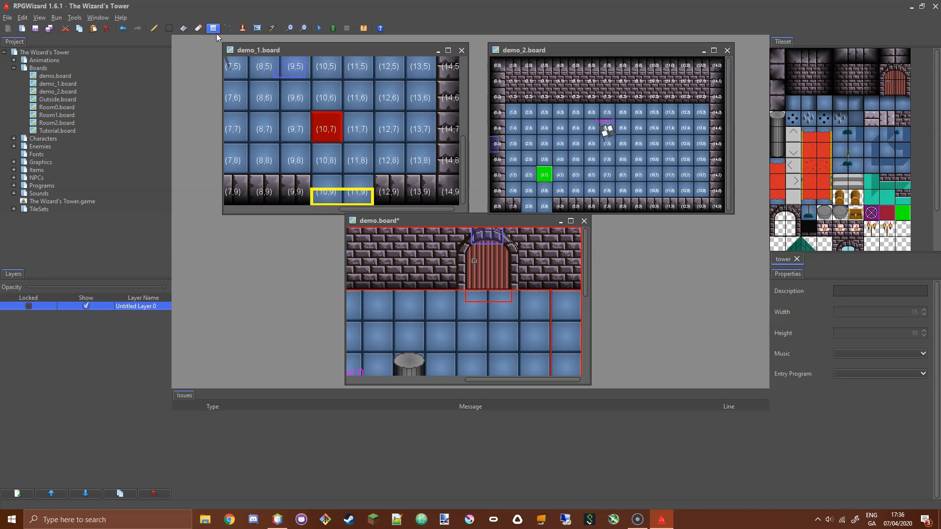
click(289, 28)
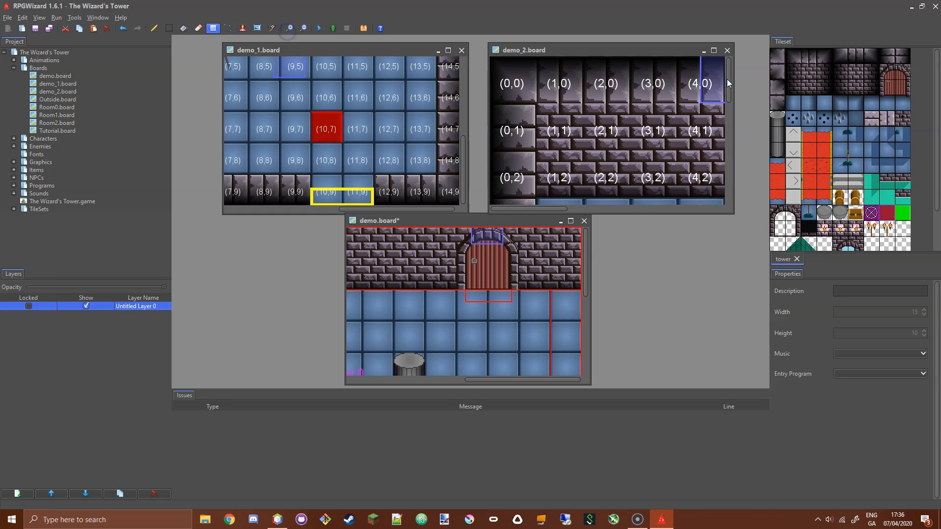
drag(727, 79, 725, 151)
drag(543, 210, 564, 210)
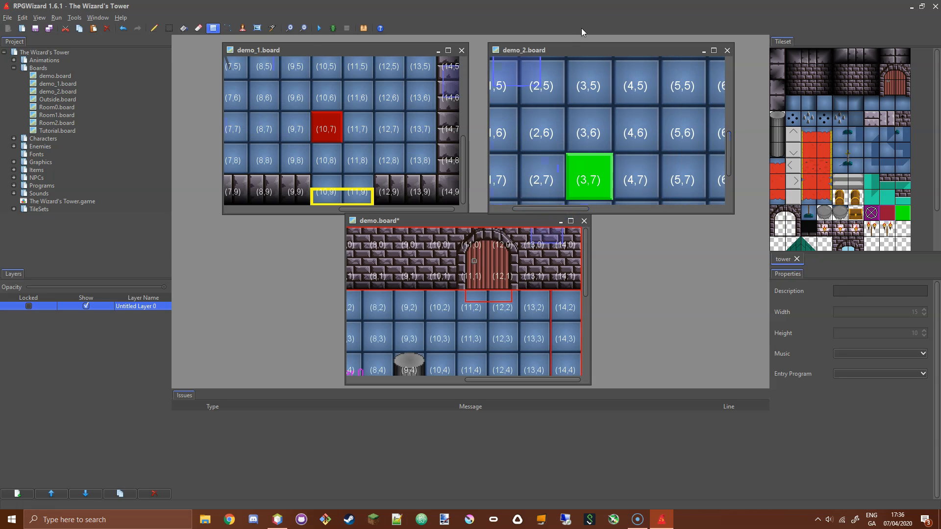
click(302, 28)
click(302, 28)
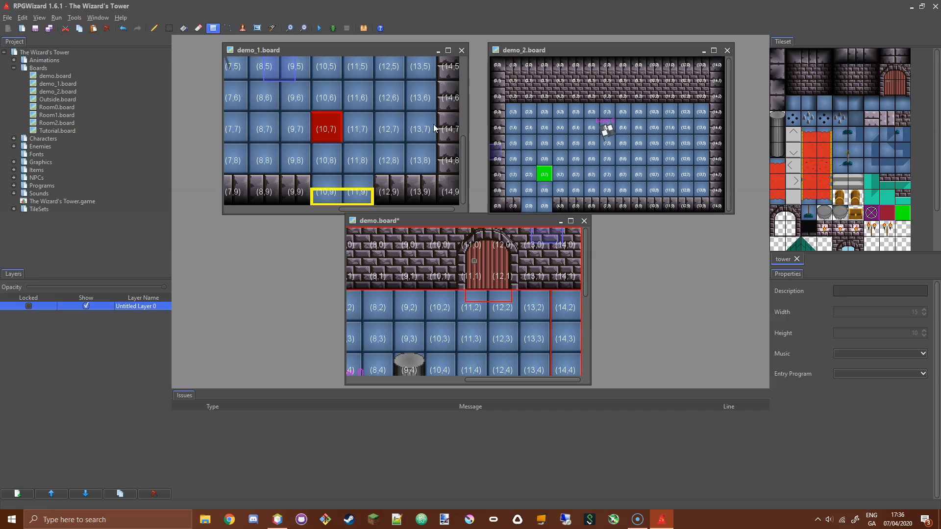
Set the type of the vector below demo.board's right door to PASSABLE
click(458, 228)
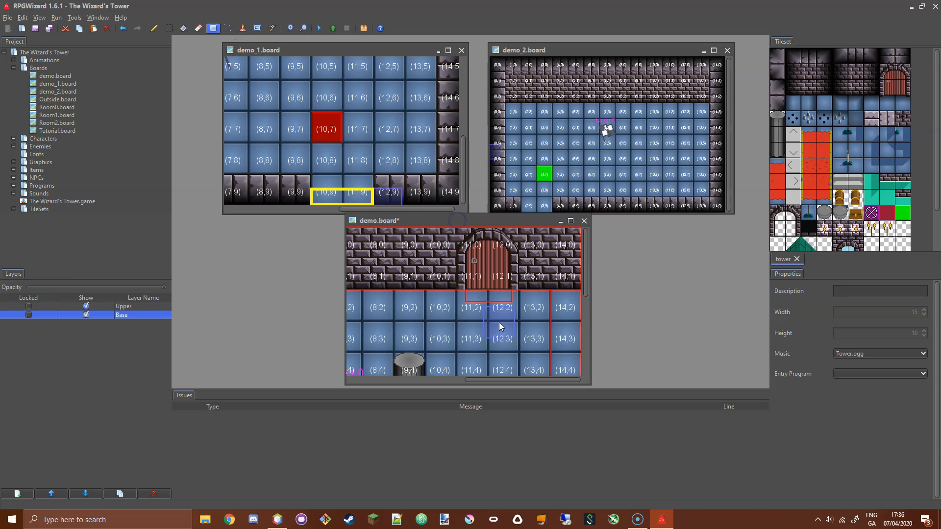
click(493, 300)
click(862, 352)
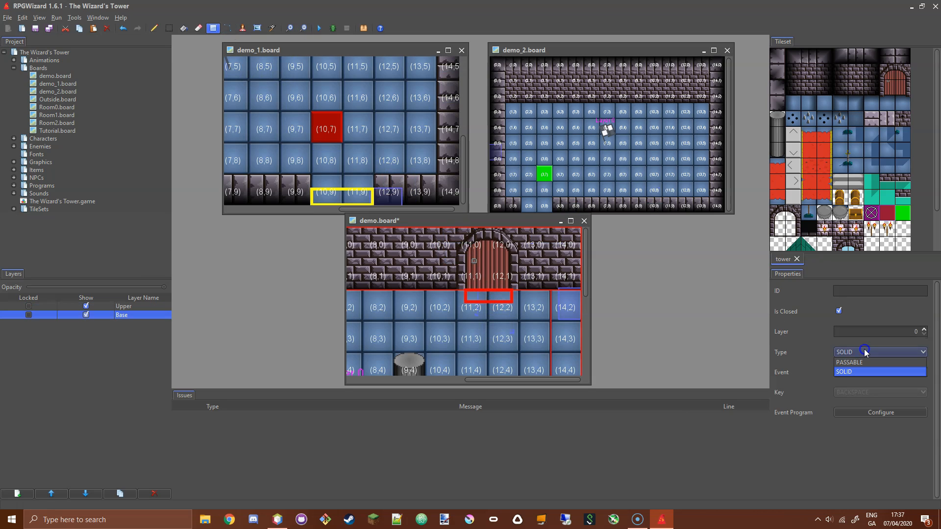
click(852, 362)
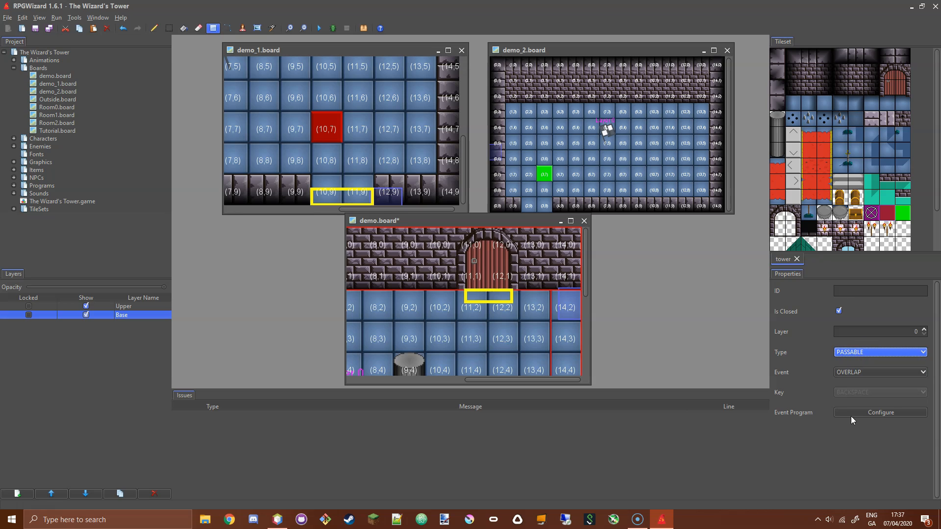
Configure a BOARD_LINK event to demo_2.board for the vector below demo.board's right door
click(880, 412)
click(456, 251)
click(441, 269)
click(513, 273)
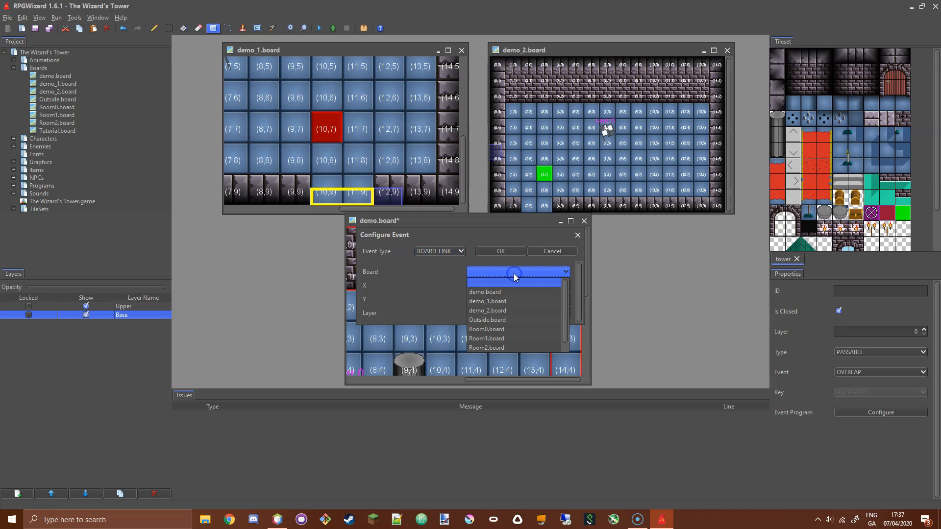
click(499, 307)
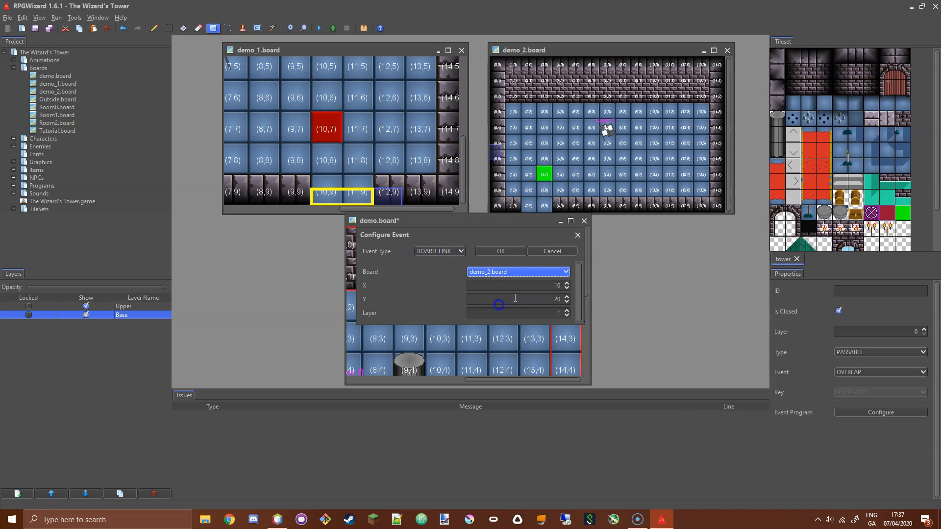
Set the board link's destination to X 3, Y 7, layer 0 and generate the event
double_click(520, 286)
text(3)
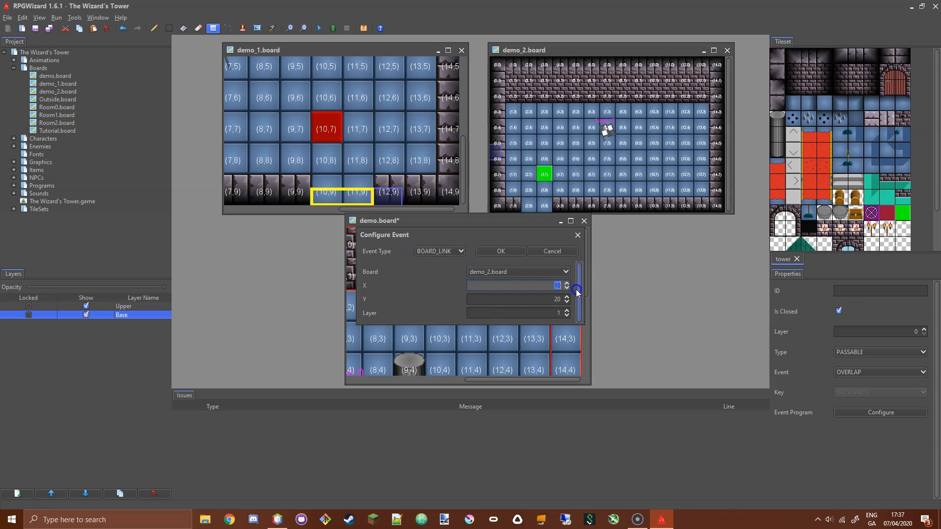
click(553, 298)
drag(553, 299, 597, 313)
text(7)
text(0)
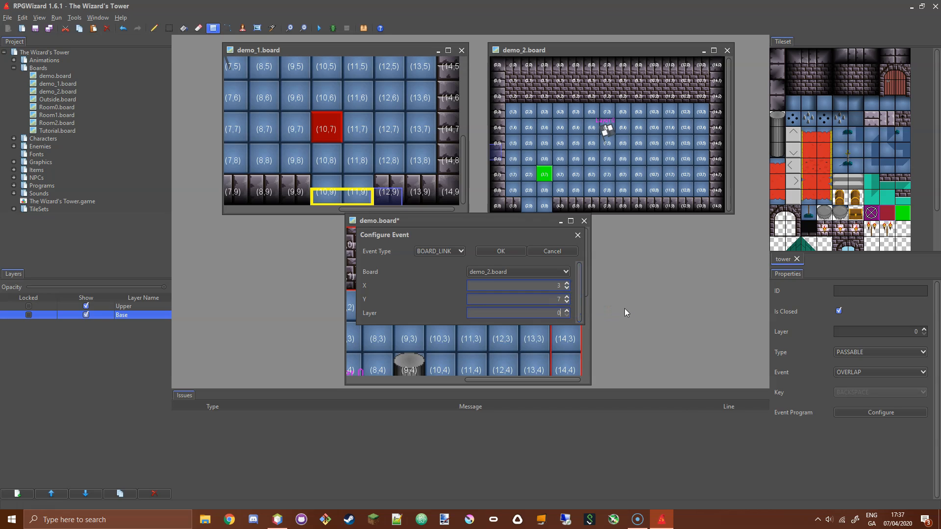
click(492, 253)
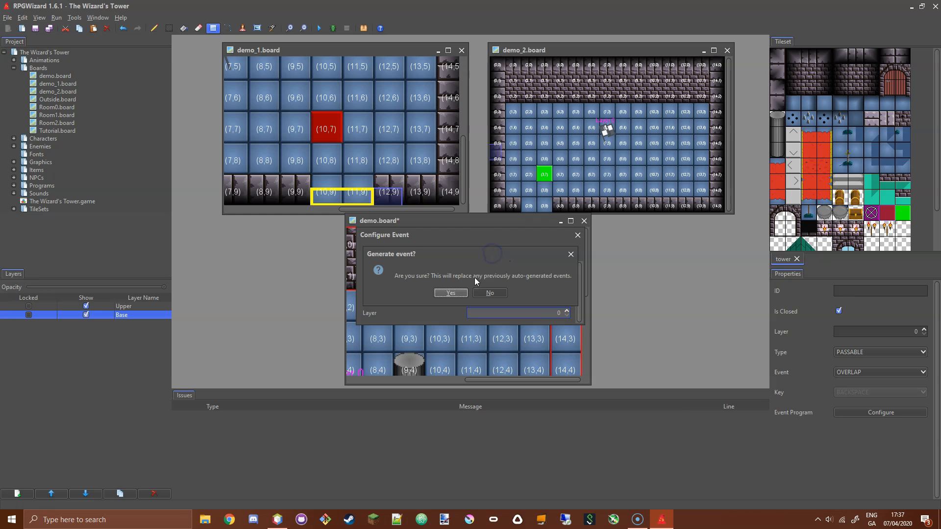
click(451, 293)
Review the right-door vector's BOARD_LINK settings and regenerate its event with the same values
click(304, 28)
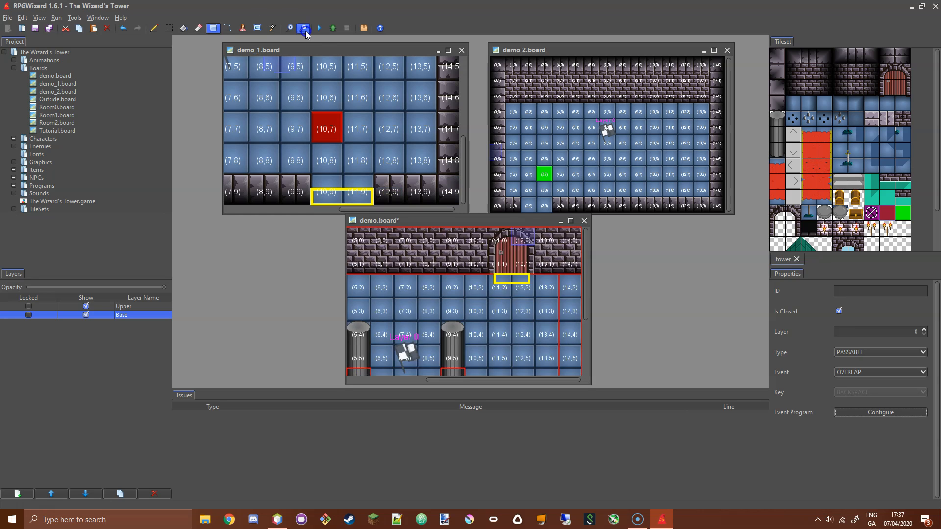
click(304, 28)
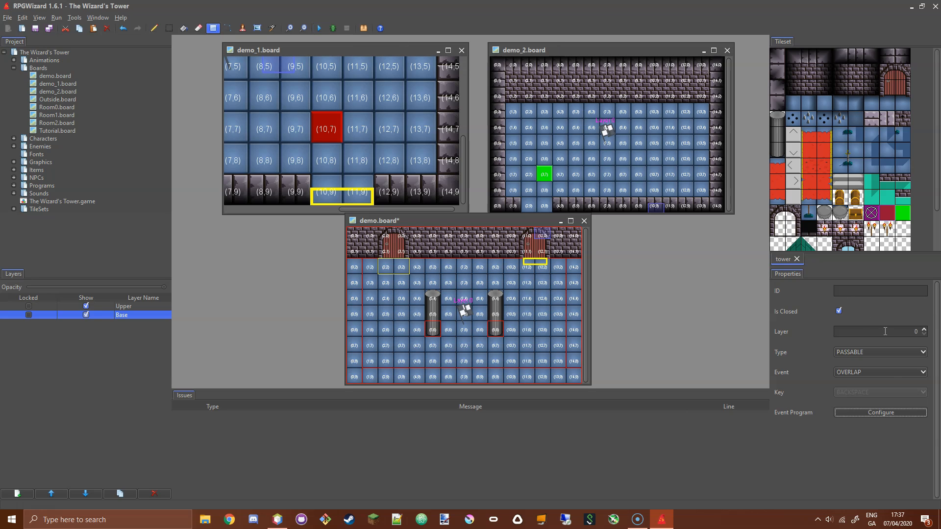
click(881, 412)
click(501, 229)
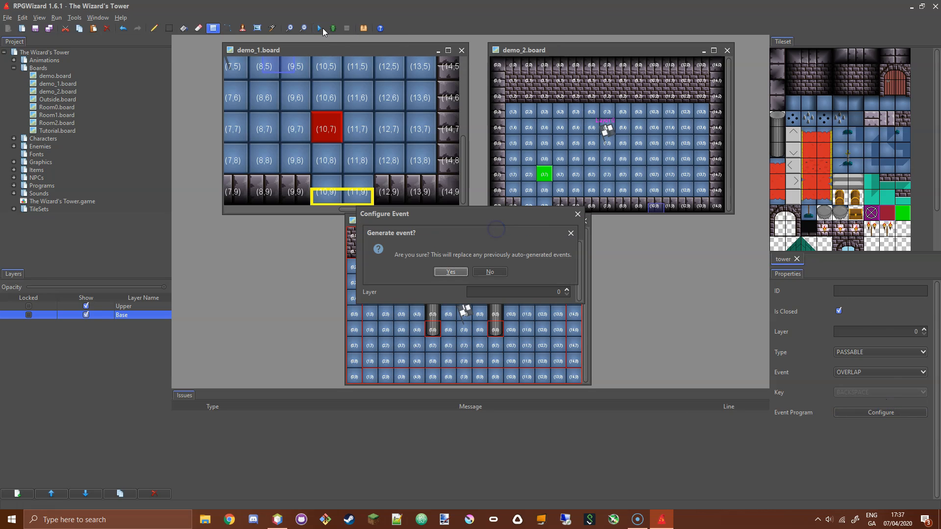
click(450, 271)
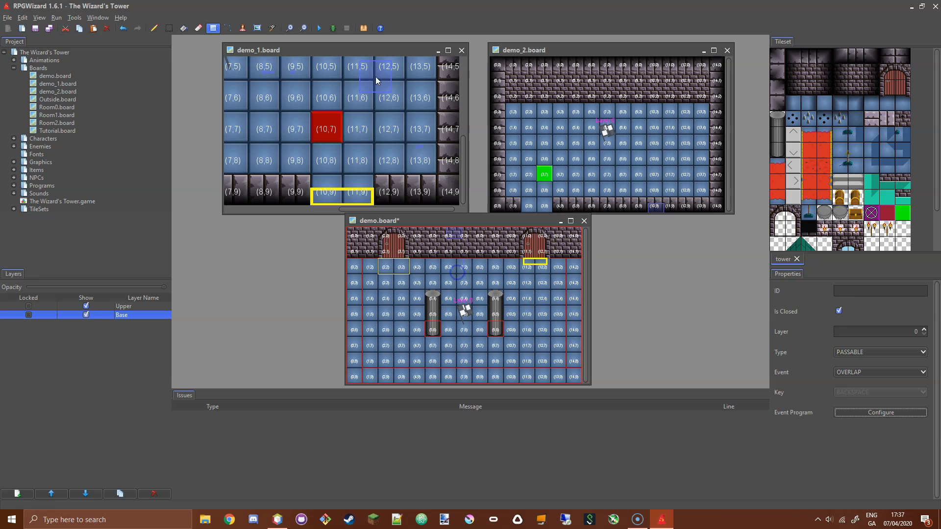
Run the game, walk the hero through the right door into demo_2.board, and stop the game
click(319, 29)
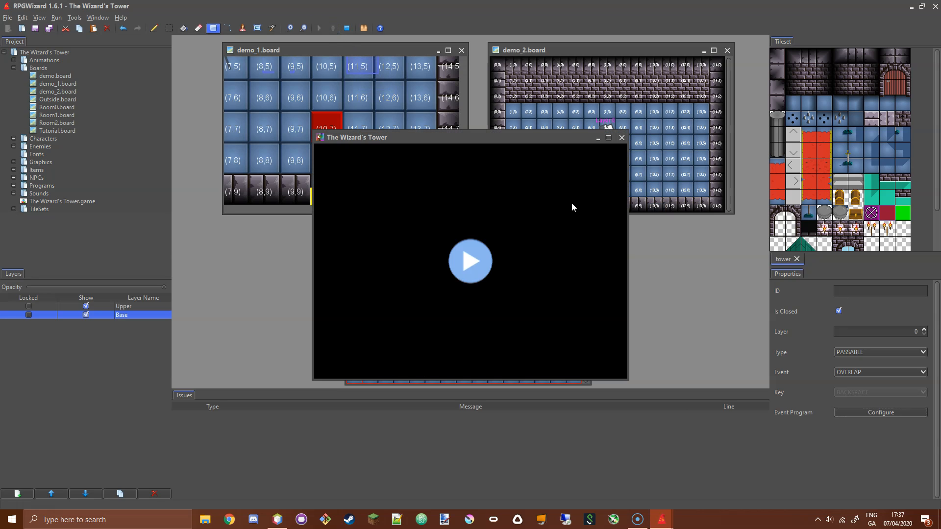
key(Up)
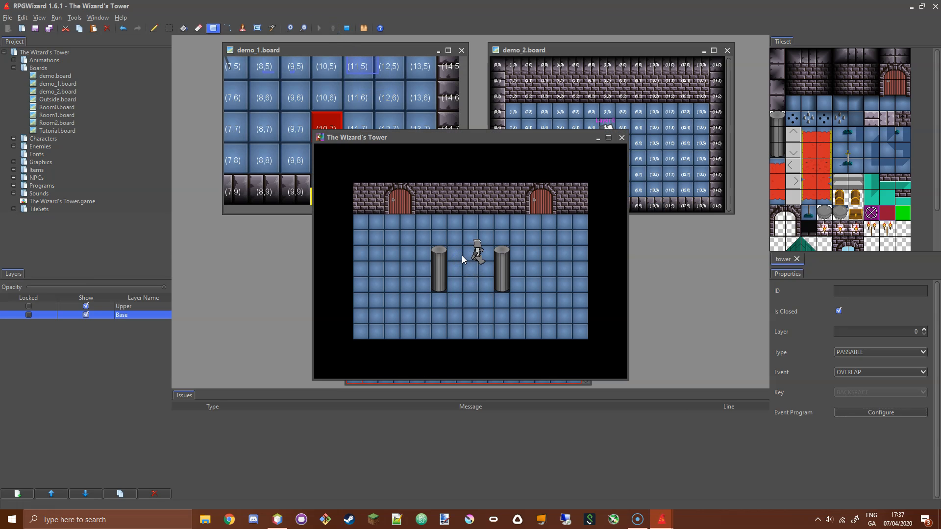
key(Up)
key(Right)
key(Up)
key(Right)
key(Left)
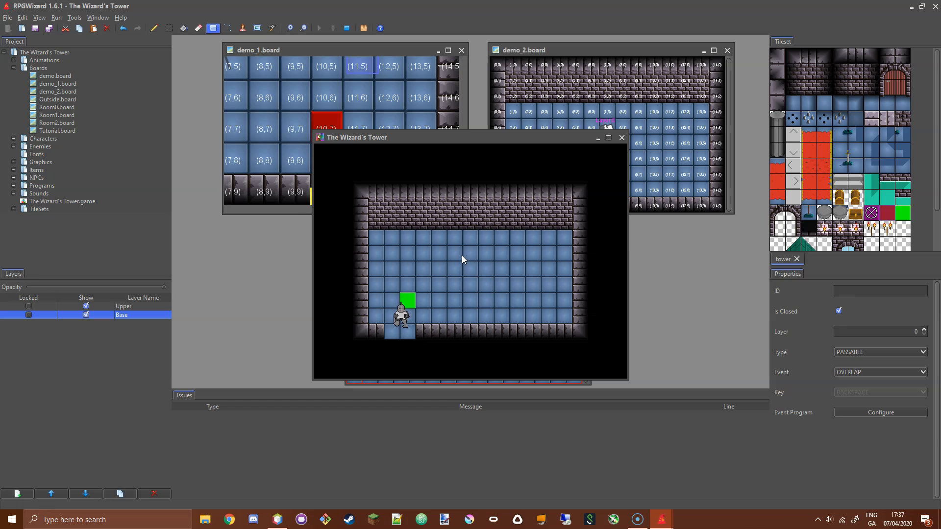
key(Up)
click(347, 28)
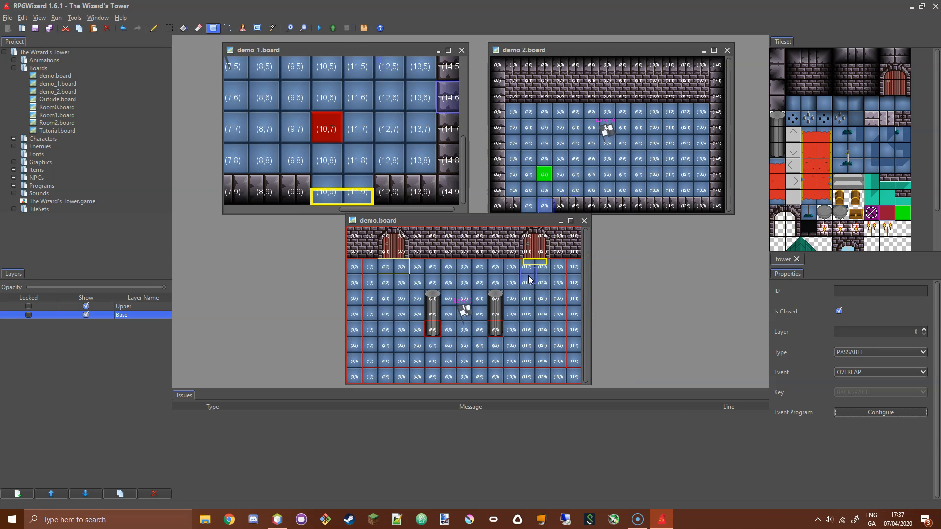
Open Hero.character and show its list of animations
click(14, 139)
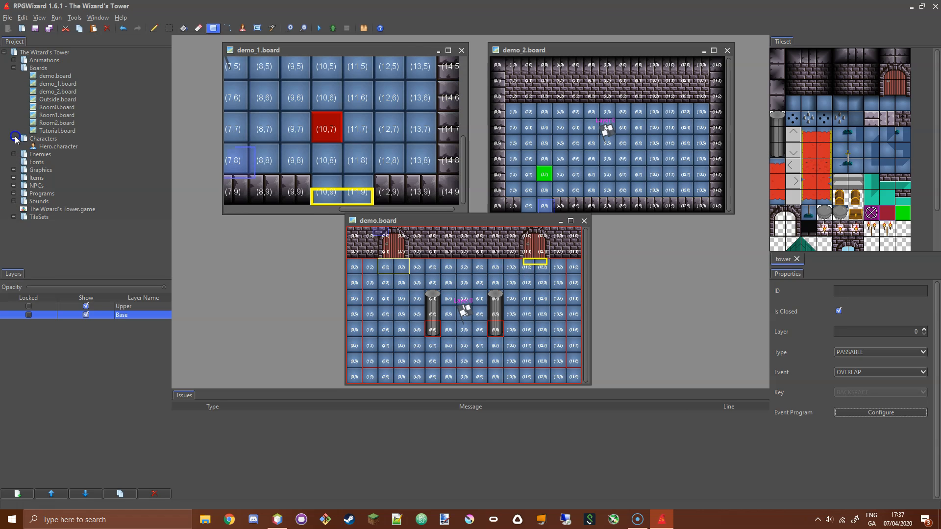
double_click(58, 146)
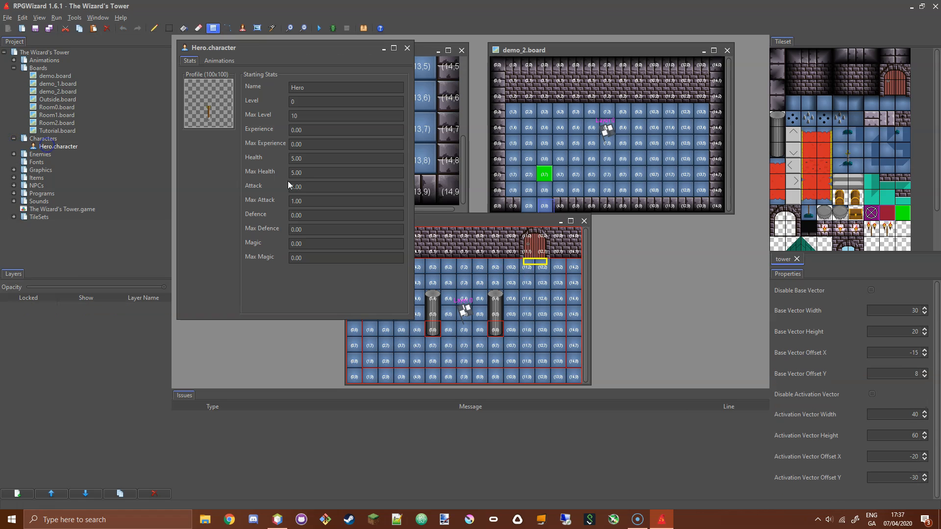
click(216, 61)
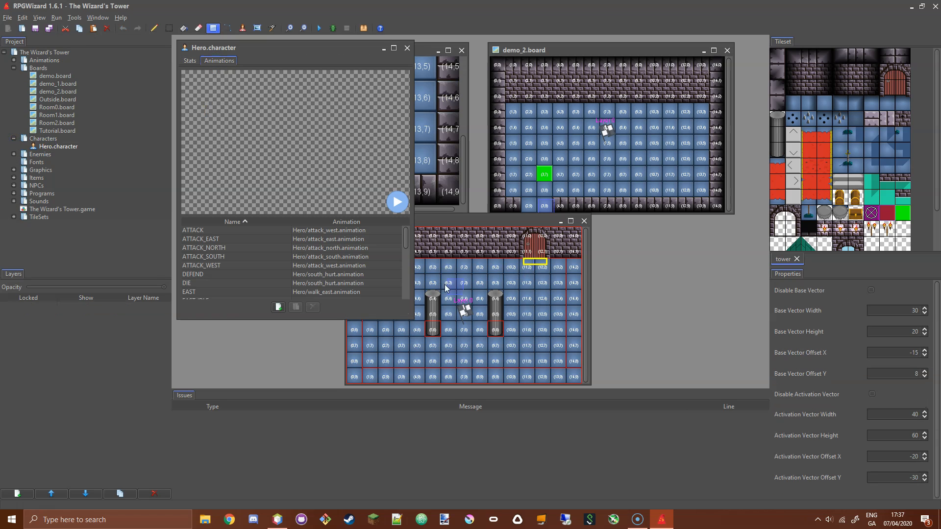
click(188, 61)
click(230, 61)
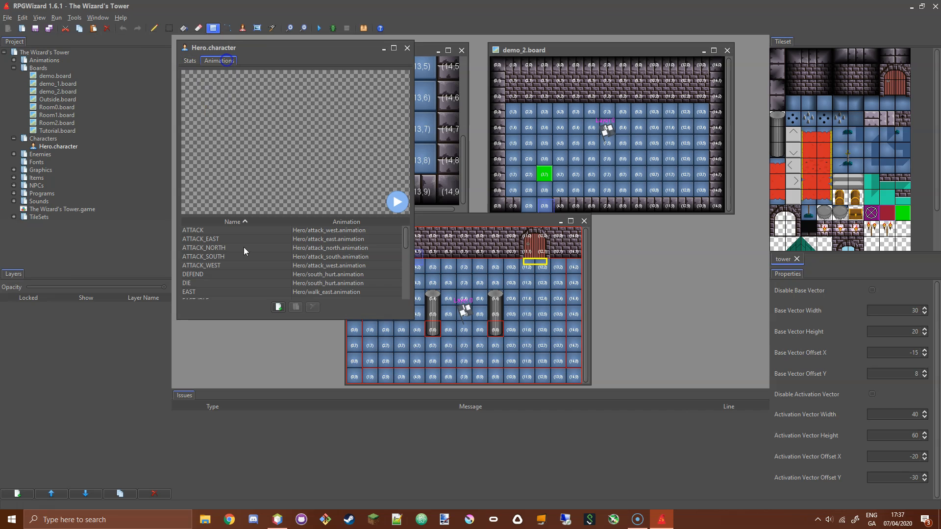
Preview several hero animations, ending with EAST, and examine the base and activation vectors around the sprite
click(340, 235)
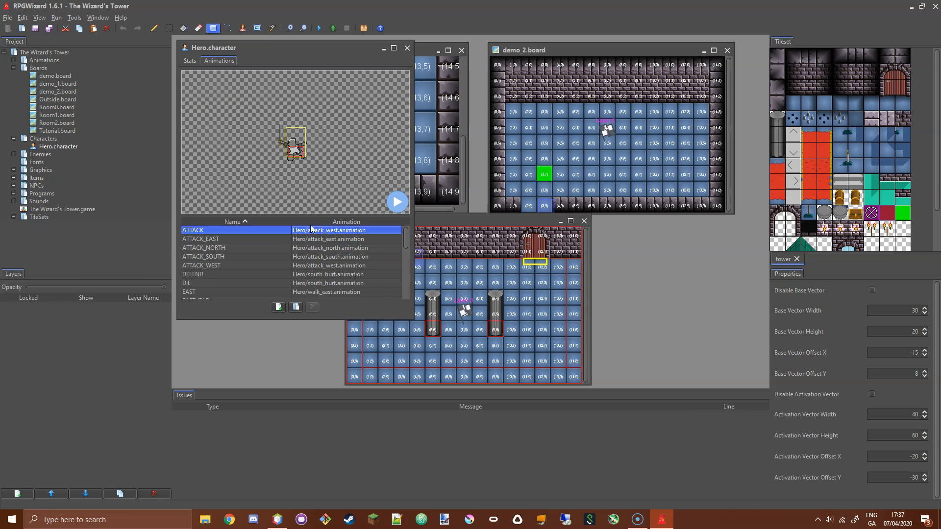
click(342, 239)
ctrl+click(337, 277)
scroll(377, 255, down, 2)
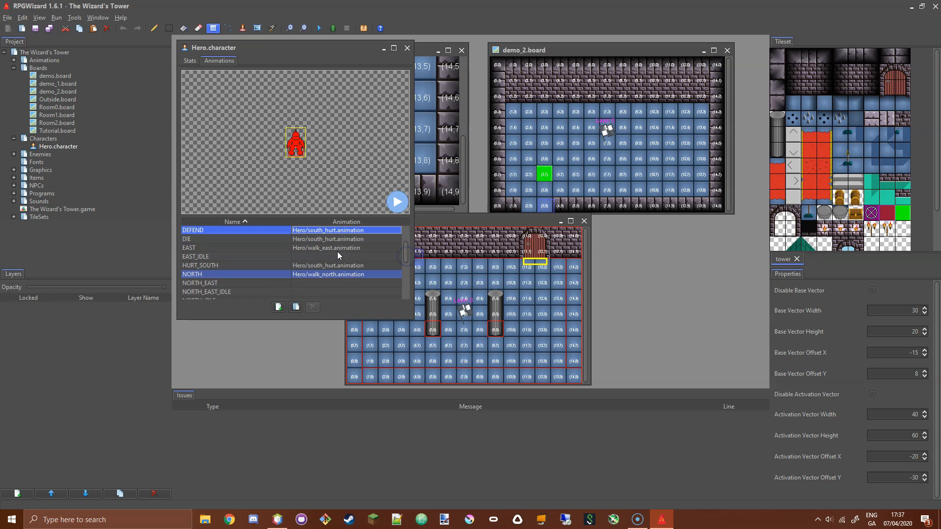
click(337, 248)
scroll(405, 243, up, 2)
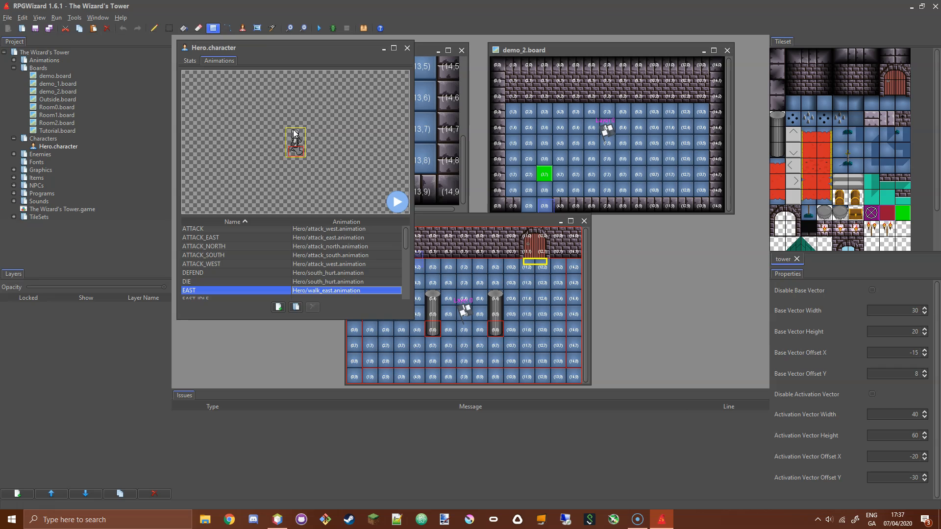
drag(264, 47, 483, 77)
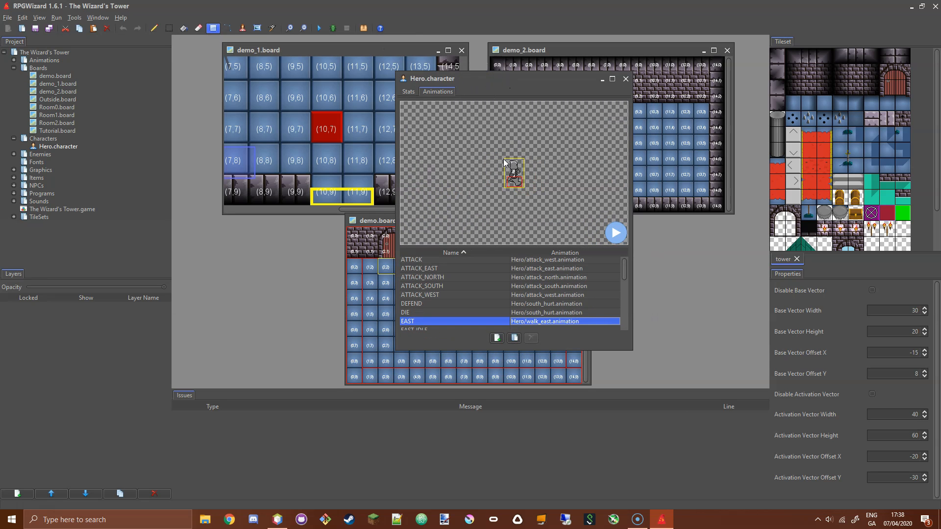
drag(470, 78, 411, 76)
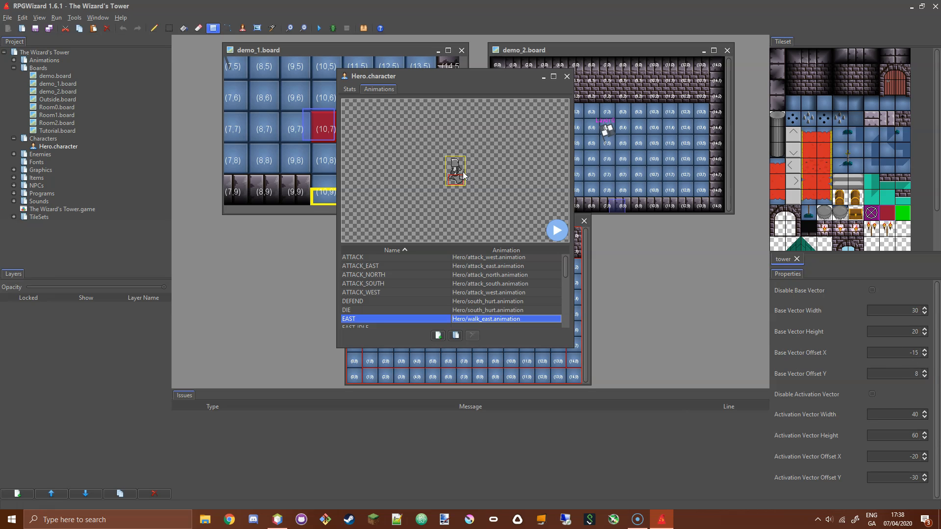
drag(502, 93, 663, 122)
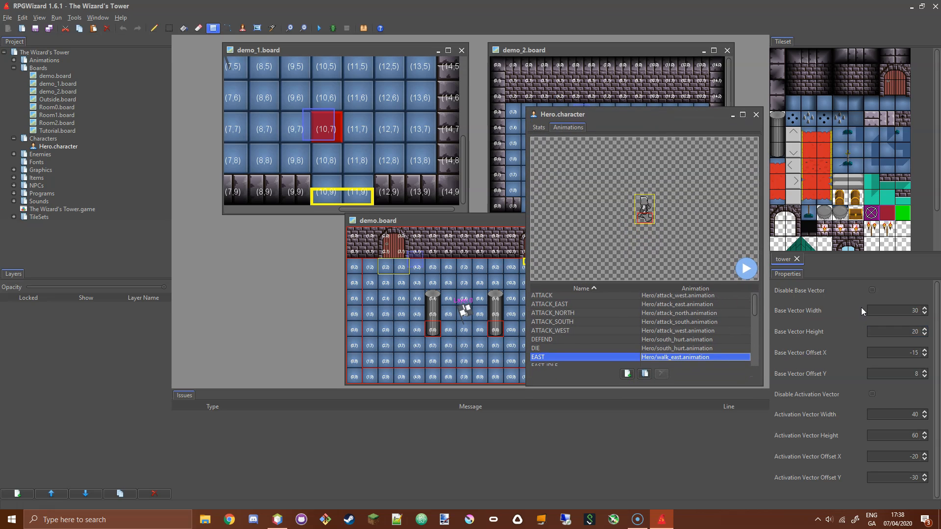
Set the hero's activation vector height to 30
double_click(914, 415)
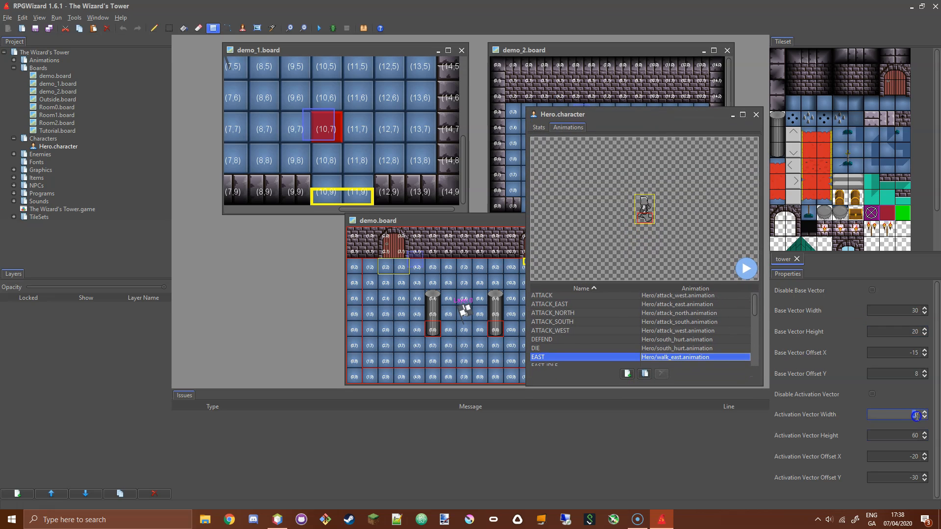
key(Tab)
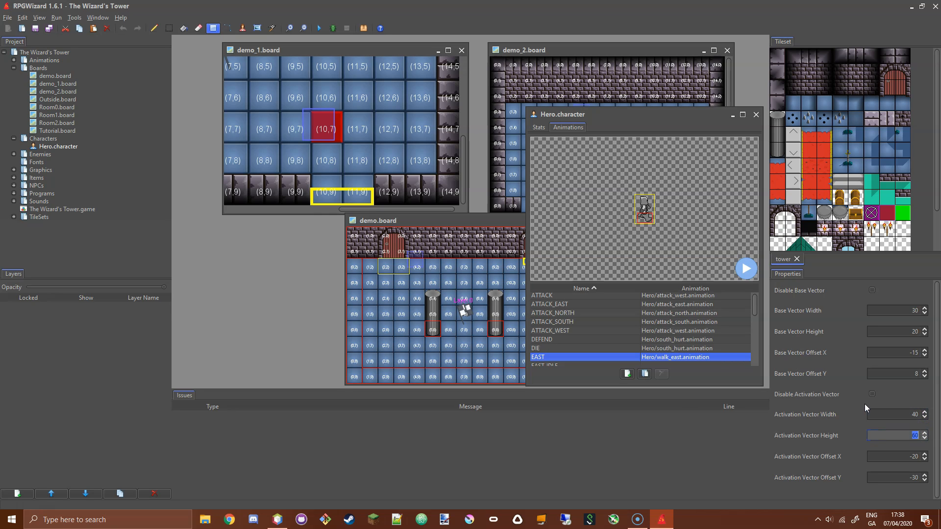
text(2)
key(Return)
double_click(913, 435)
text(30)
key(Return)
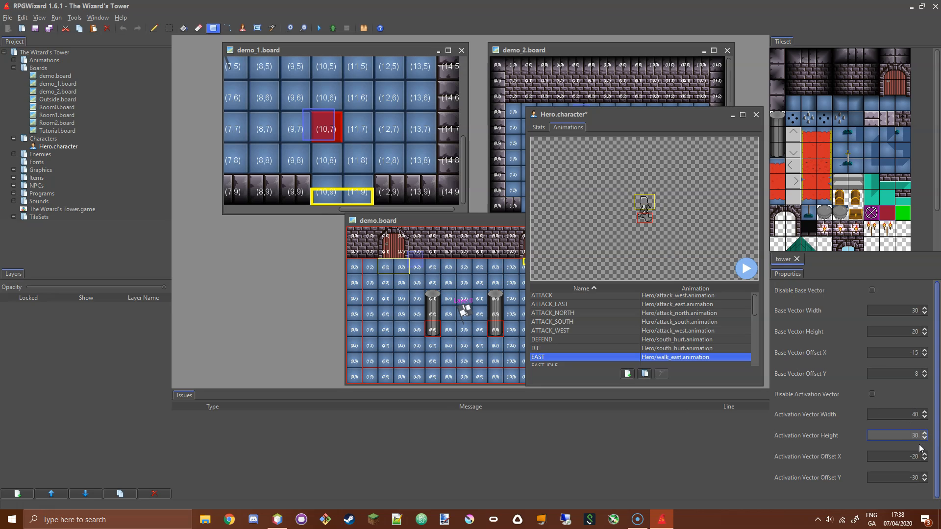
Set the hero's activation vector offset Y to 1 and save Hero.character
click(912, 477)
double_click(913, 476)
text(15)
key(Return)
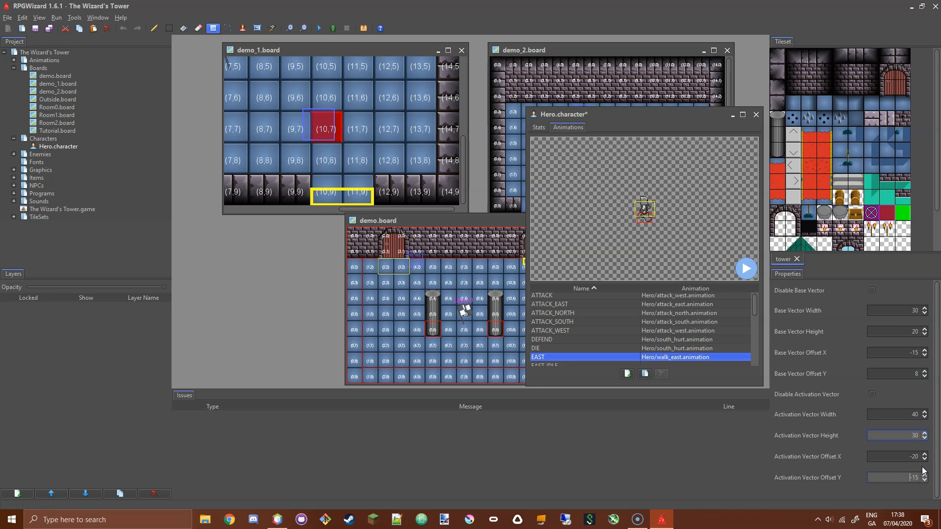
click(924, 475)
click(924, 475)
click(924, 474)
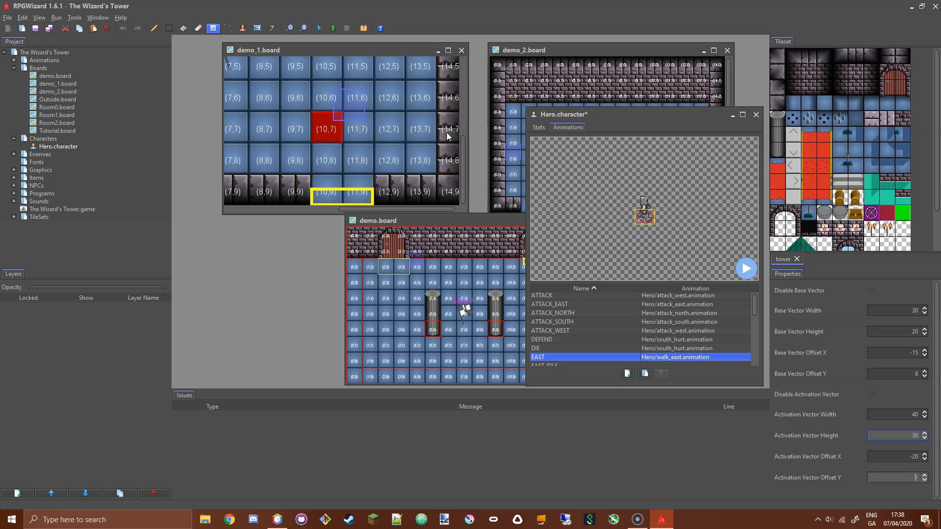
click(35, 28)
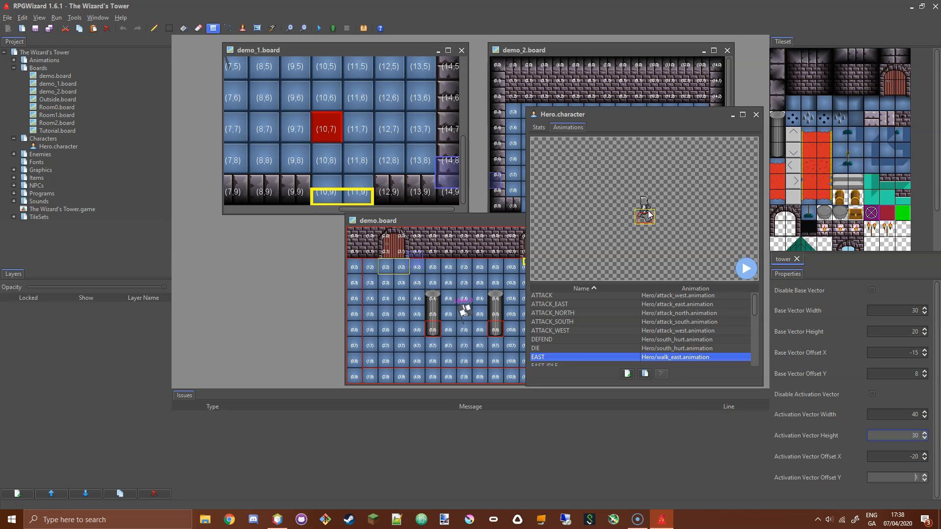
Test the right door again in the running game with the smaller activation vector, and stop the game
click(318, 28)
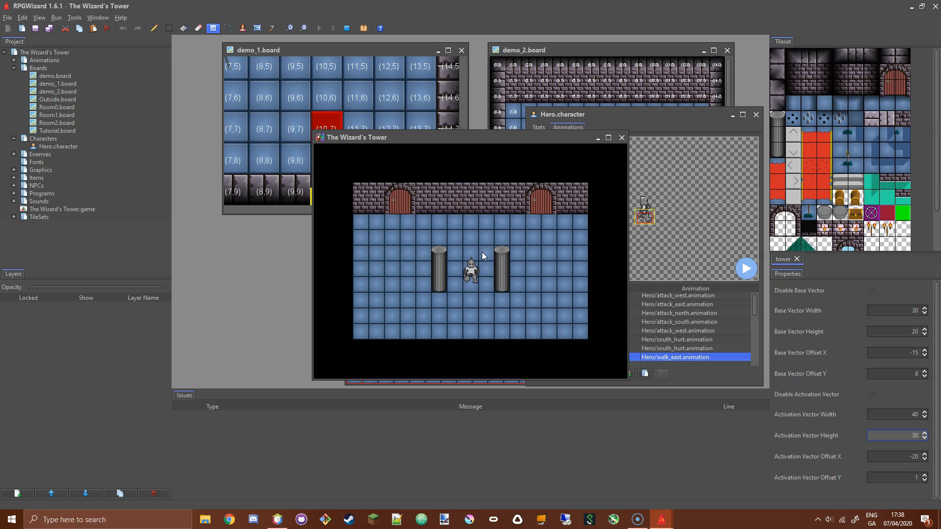
key(Up)
key(Right)
key(Up)
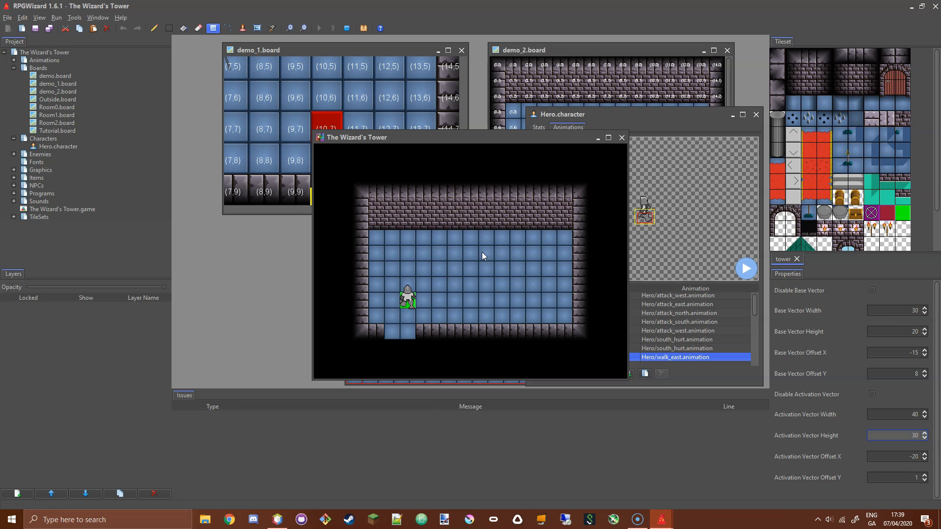
click(349, 31)
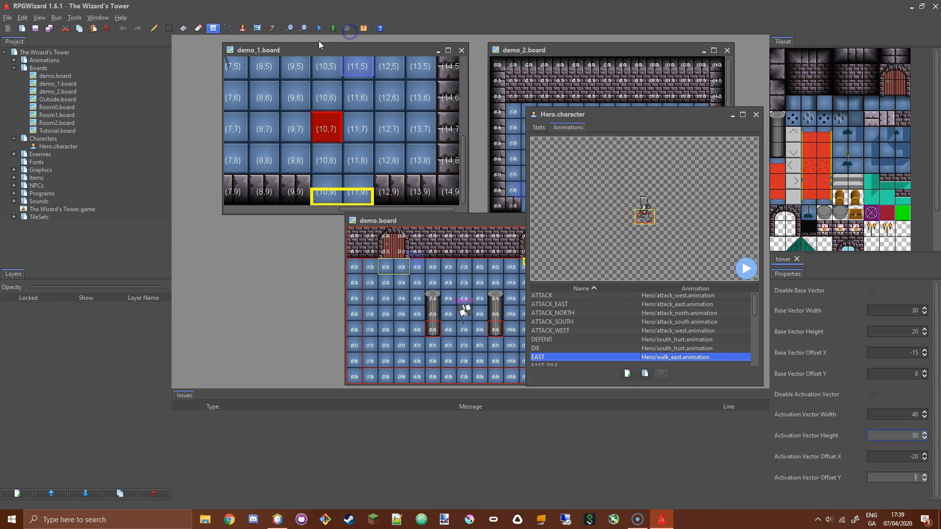
Run the game again and walk the hero through the left door into demo_1.board
click(314, 31)
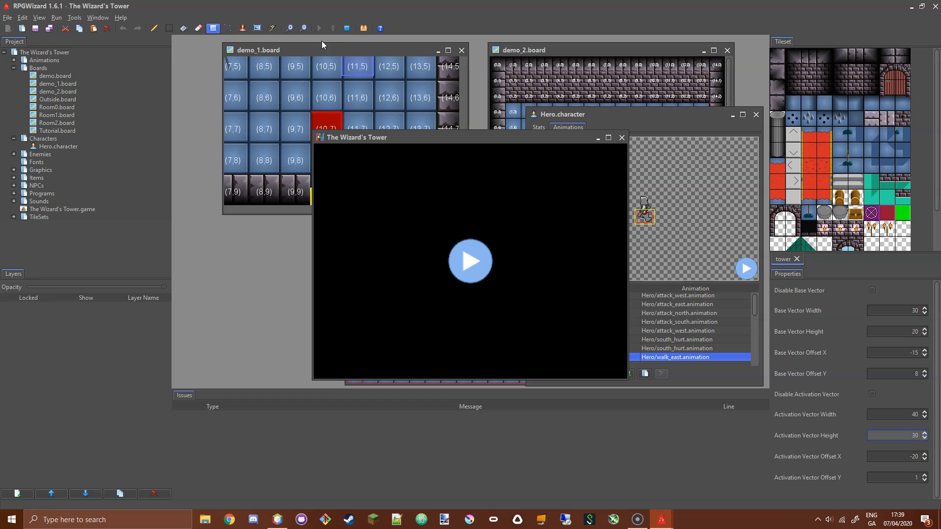
click(466, 262)
key(Up)
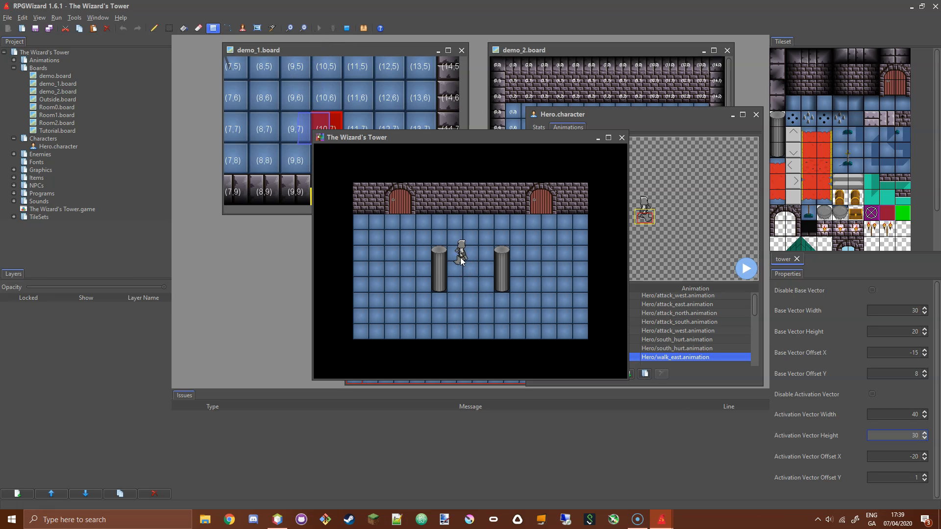
key(Left)
key(Left)
key(Up)
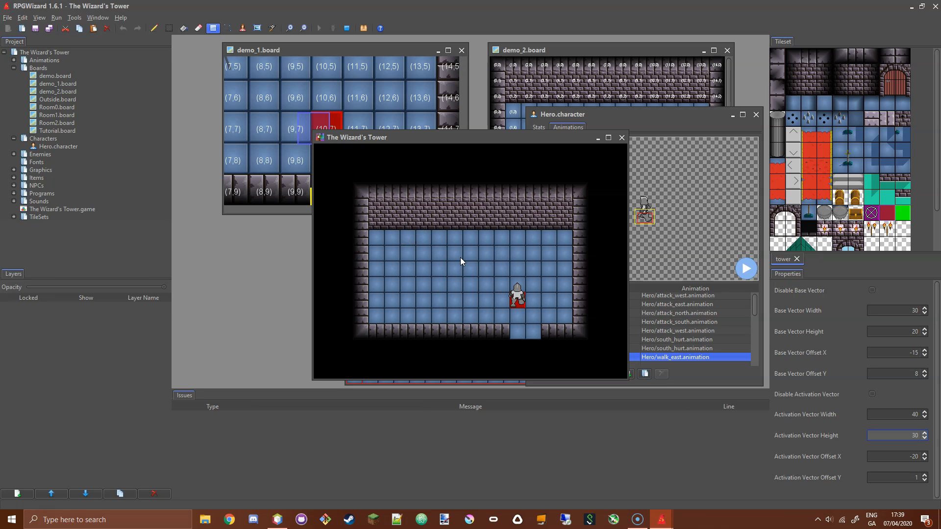
key(Down)
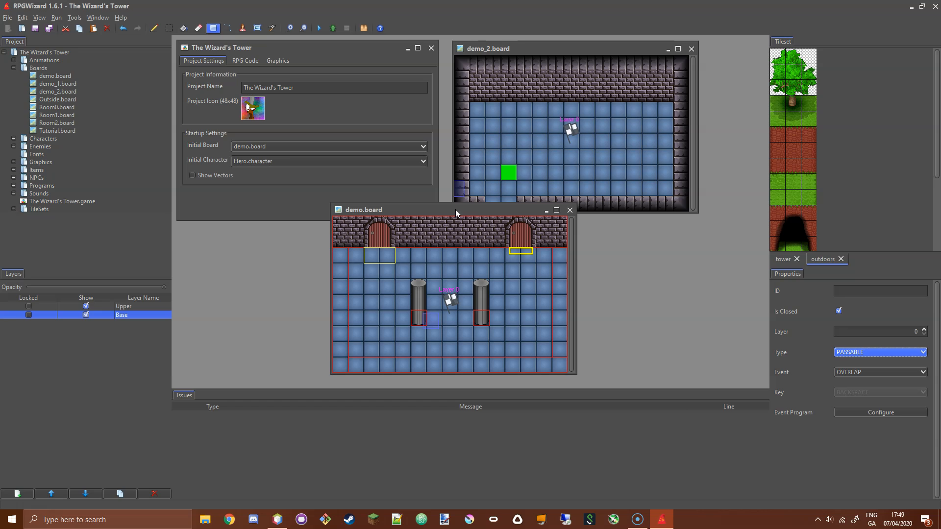
drag(455, 210, 468, 210)
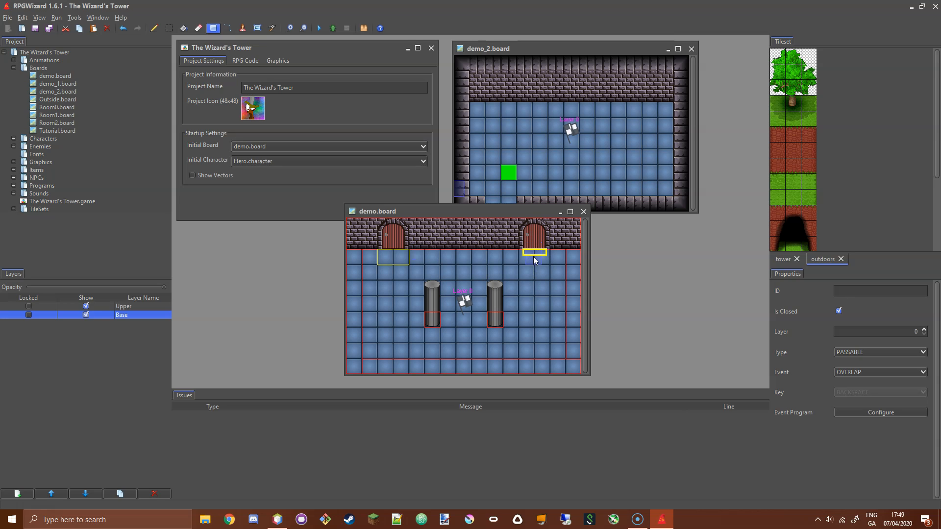
drag(527, 214, 533, 221)
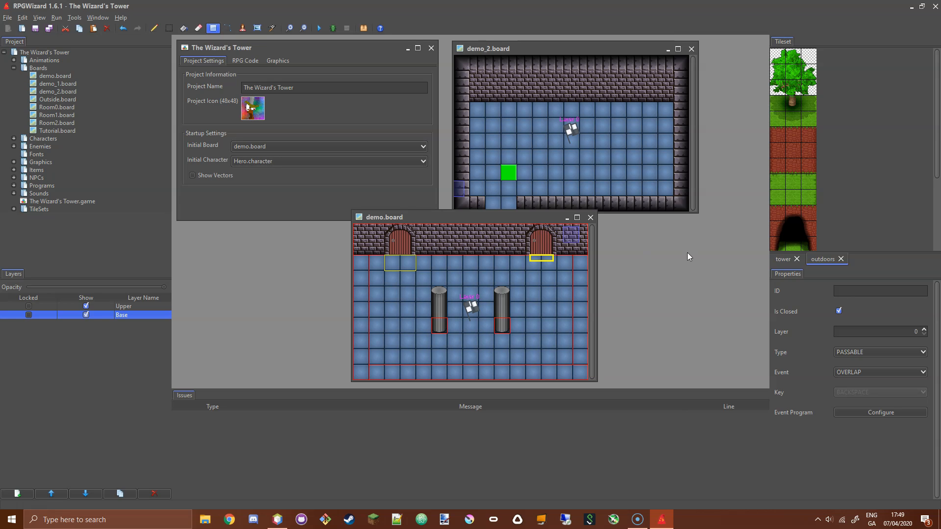
drag(504, 214, 508, 214)
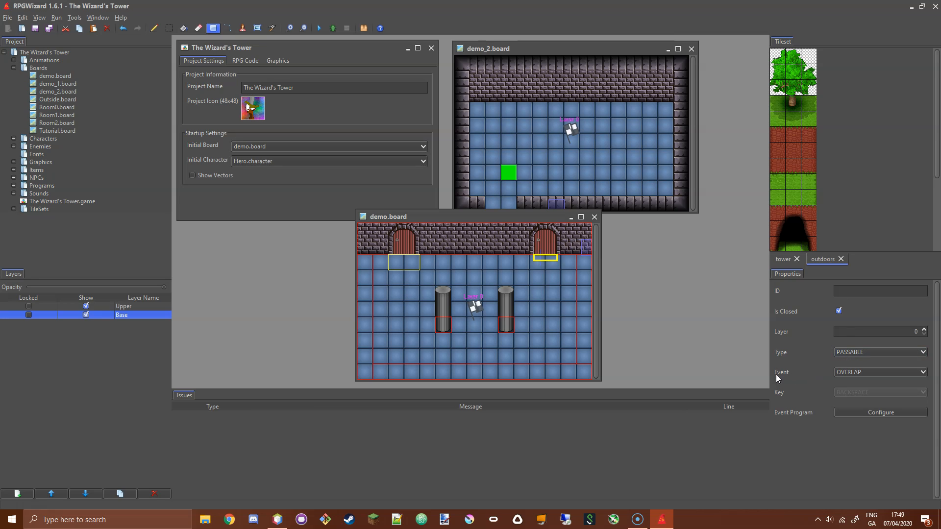
Change the right door vector's event on demo.board to KEYPRESS with E as its key
click(841, 373)
click(859, 392)
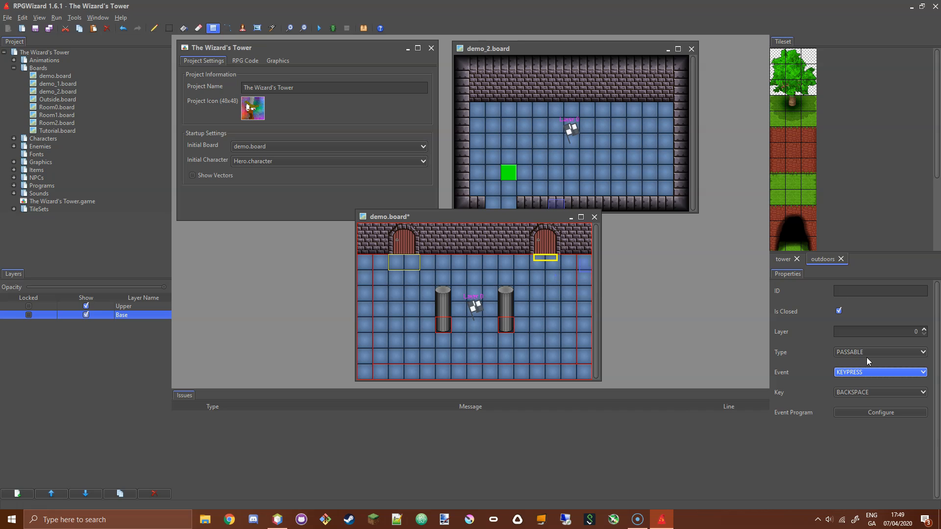
click(870, 392)
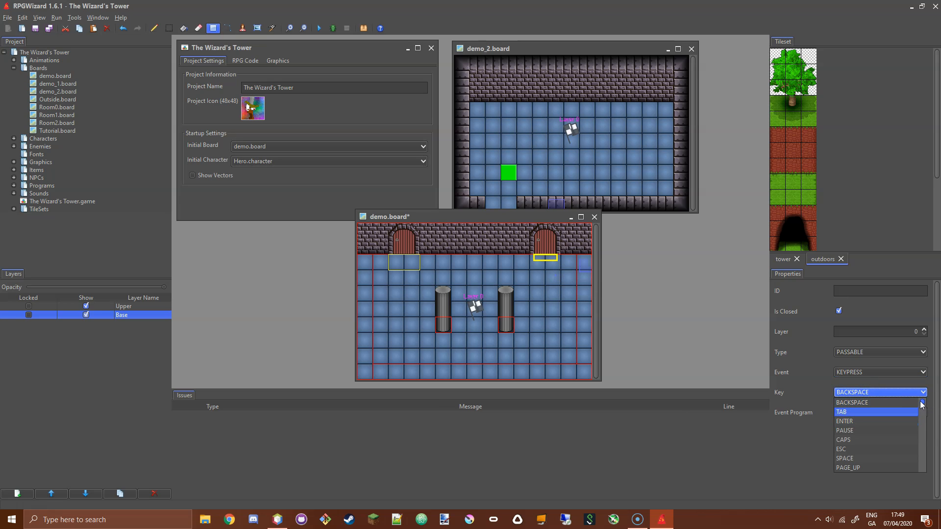
drag(923, 407, 914, 426)
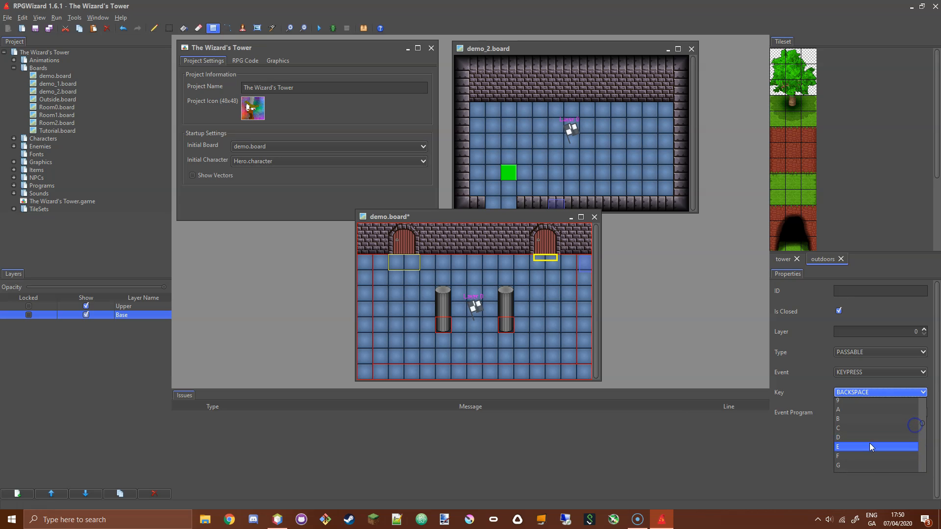
click(869, 444)
Configure the right door vector's event program as a BOARD_LINK to demo_2.board
click(862, 414)
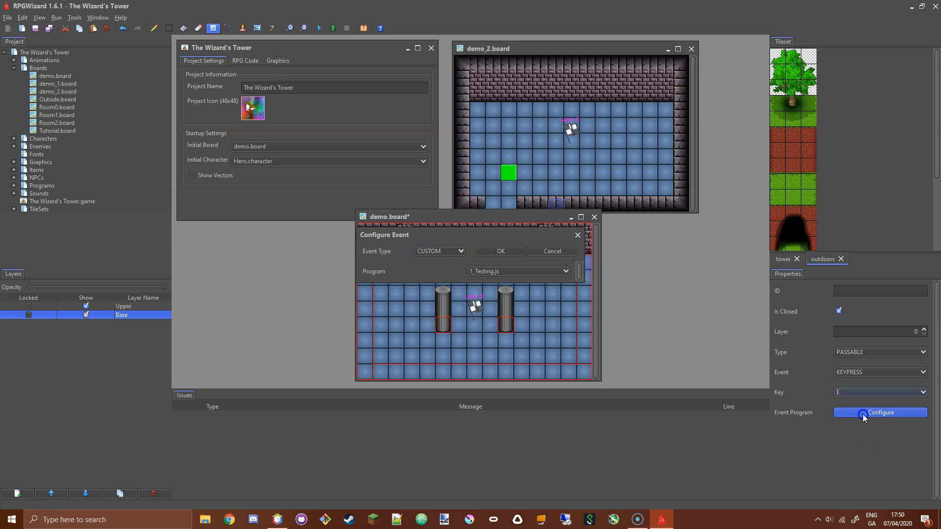
click(446, 252)
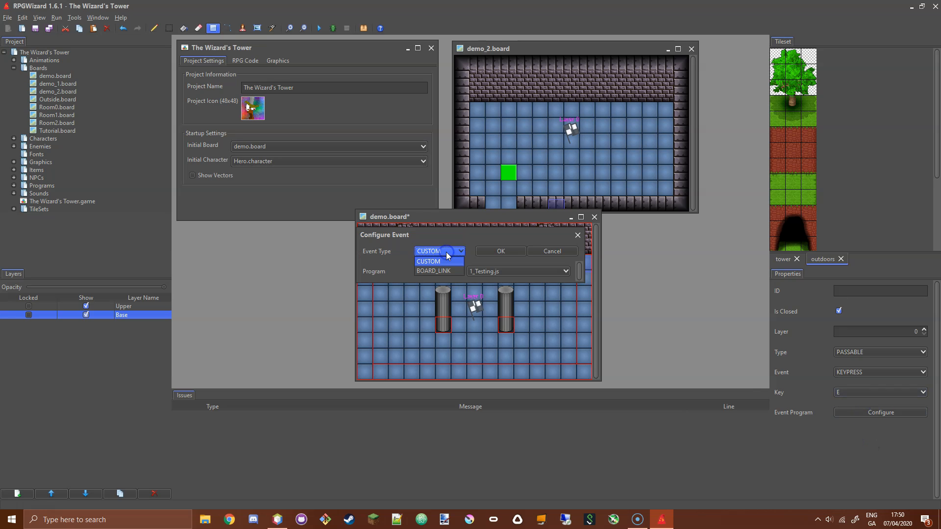
click(449, 270)
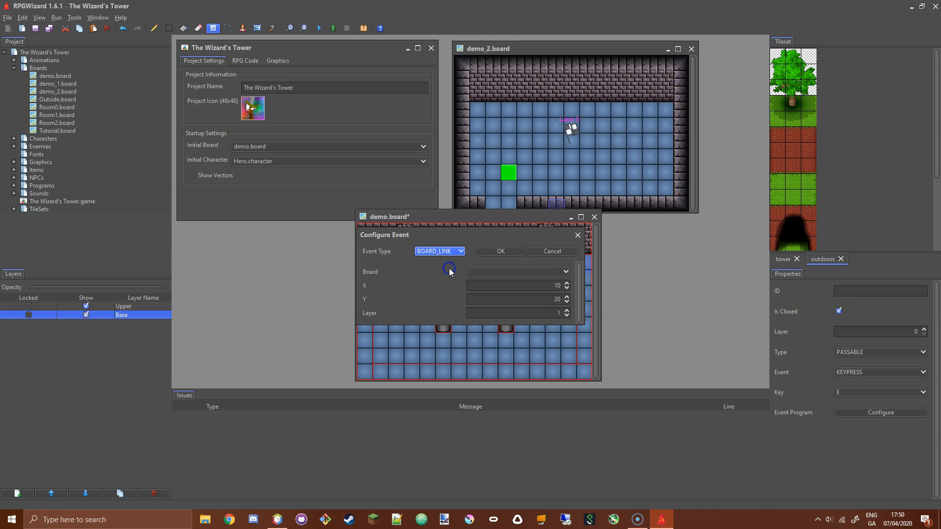
click(500, 272)
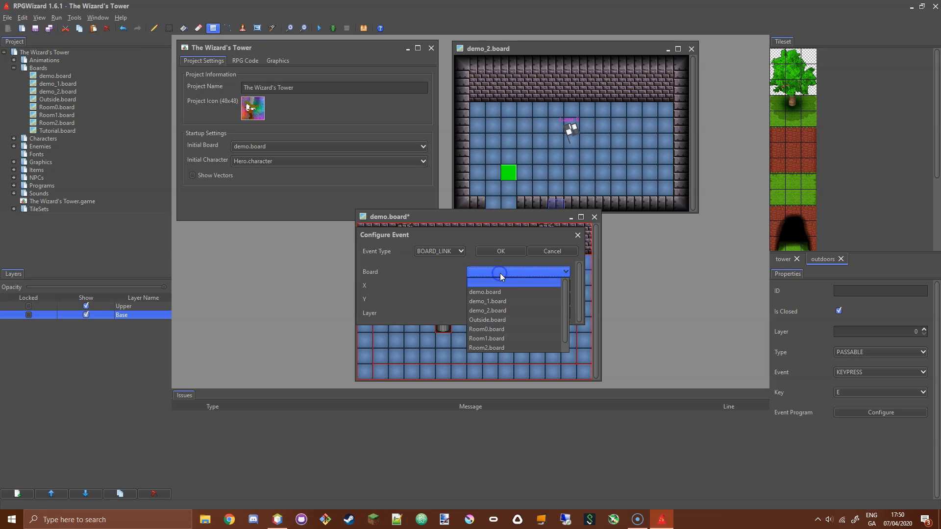
click(496, 310)
Set the link's destination to X 3, Y 7, layer 0, generate the event, and save demo.board
double_click(539, 285)
text(3)
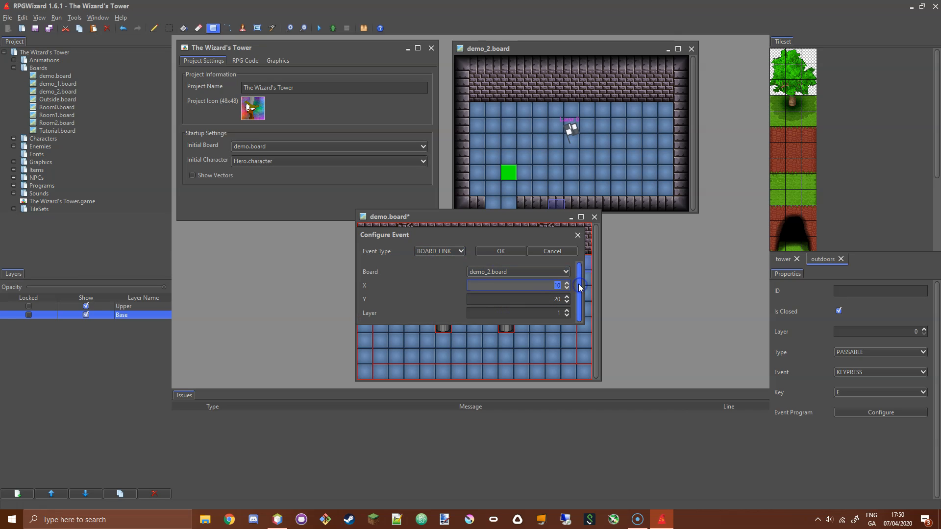
double_click(550, 298)
text(7)
key(Tab)
text(0)
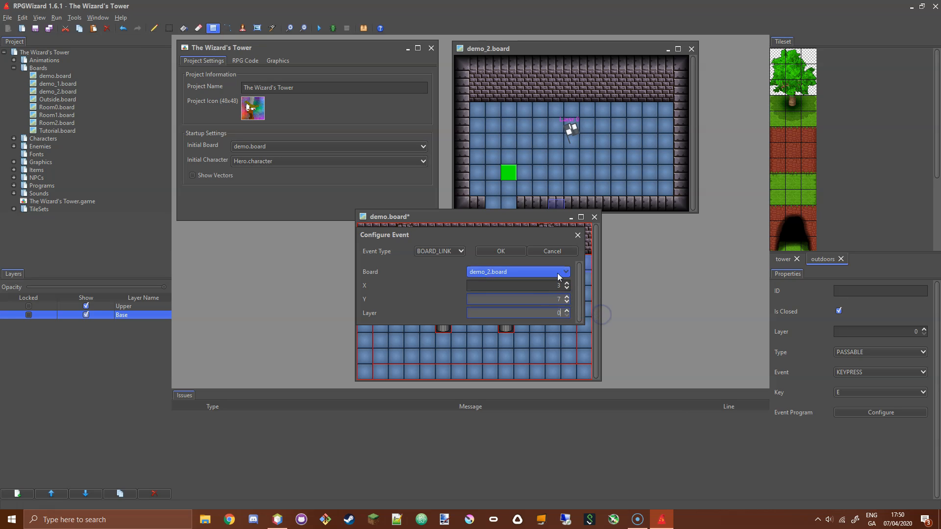
click(500, 251)
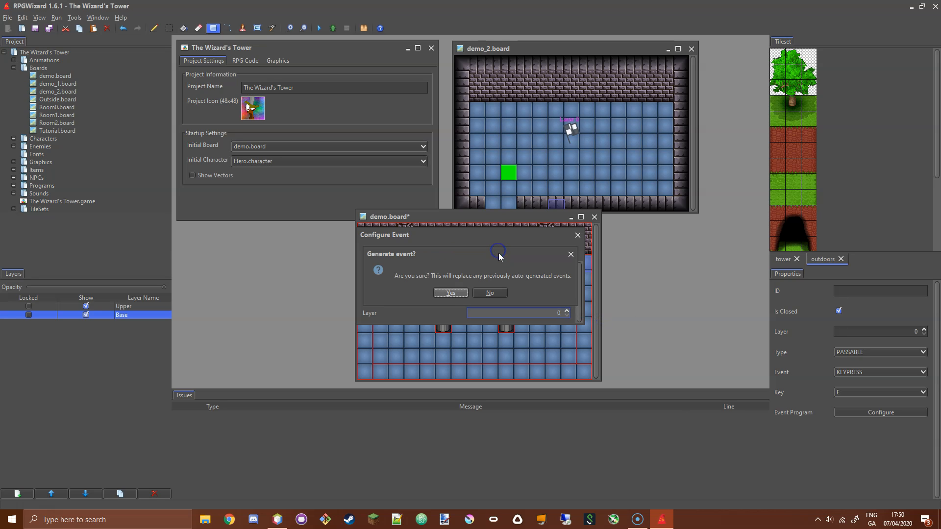
click(450, 293)
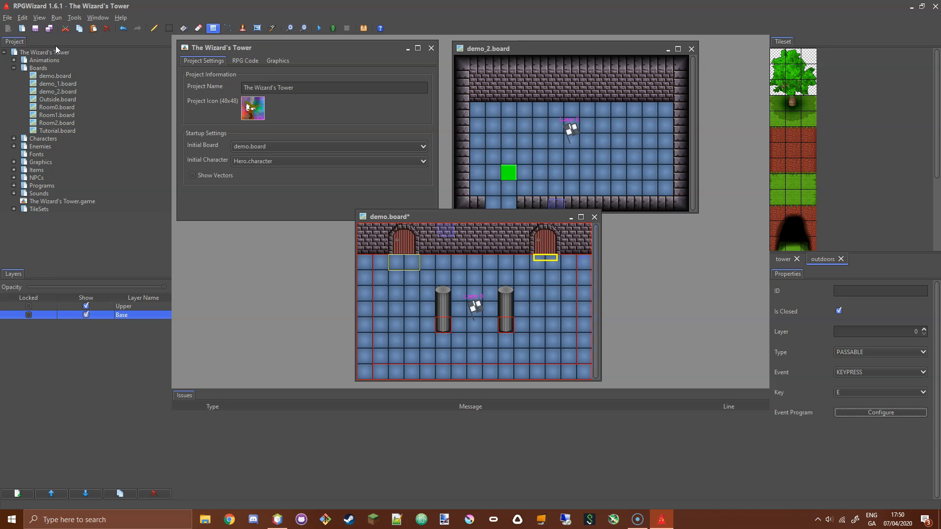
click(37, 31)
Run the game, walk the hero to the right door to test its keypress link into demo_2.board, and stop the game
click(319, 28)
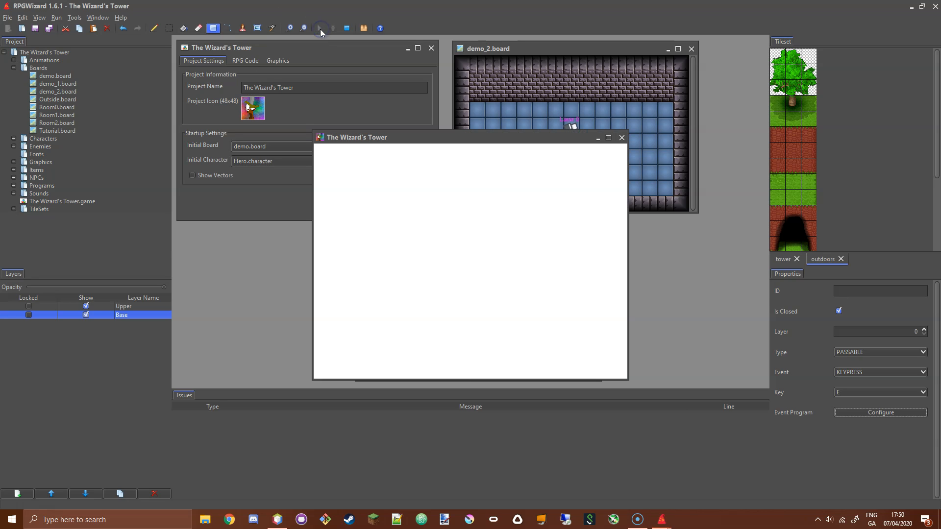
click(479, 249)
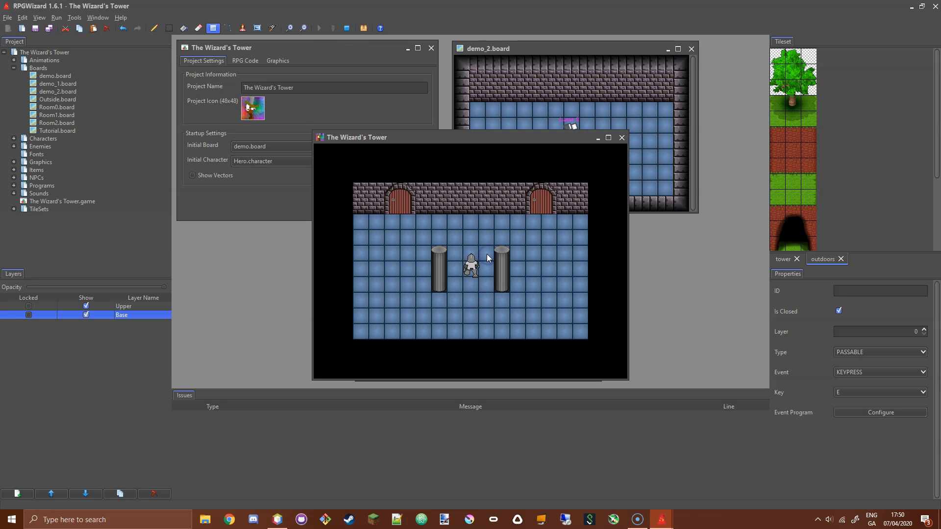
key(Up+Right)
key(Down)
key(Down)
key(Left)
key(Right)
key(Up)
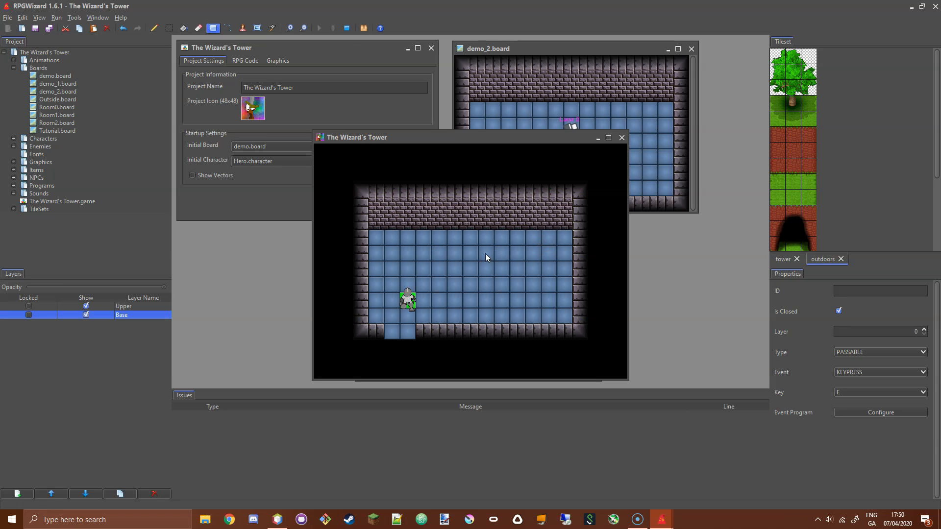
click(346, 29)
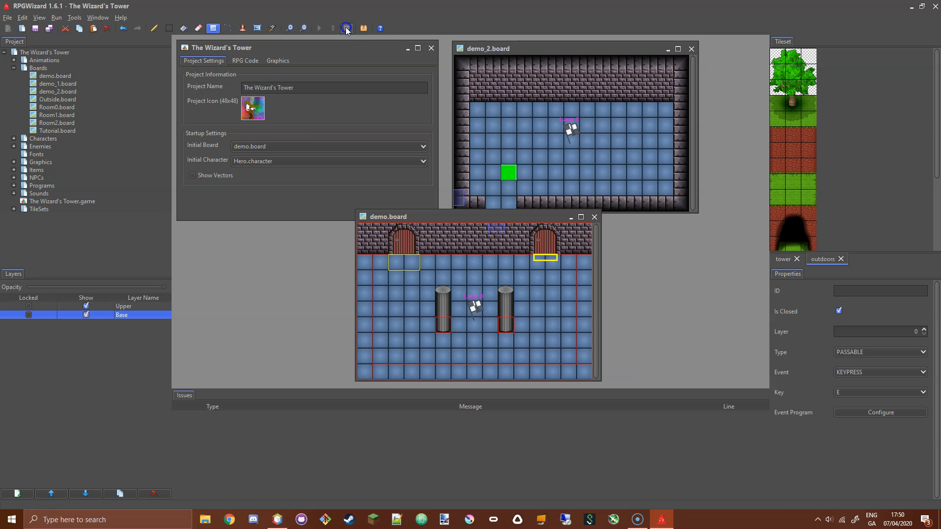